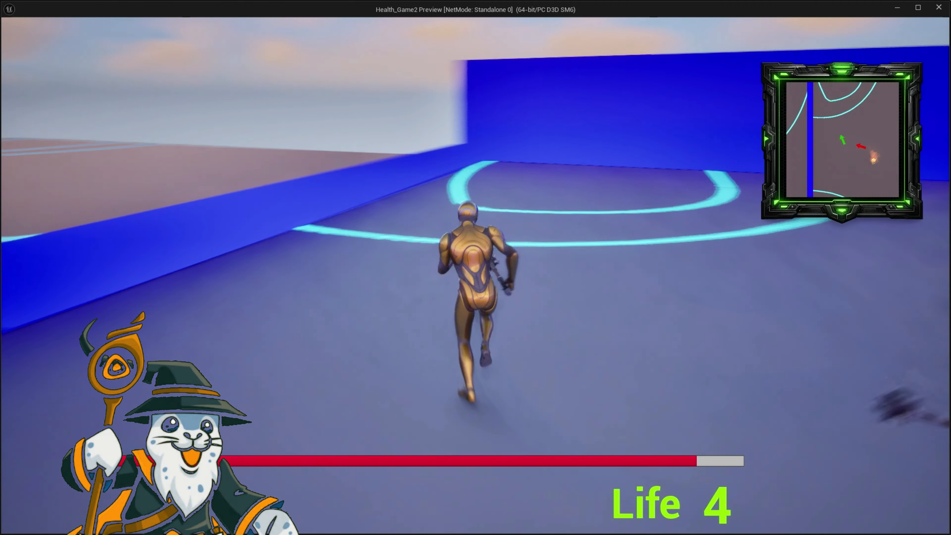
- Play-test the Health_Game2 preview, running and jumping around the arena to examine how the minimap follows the character and enemy
key(space)
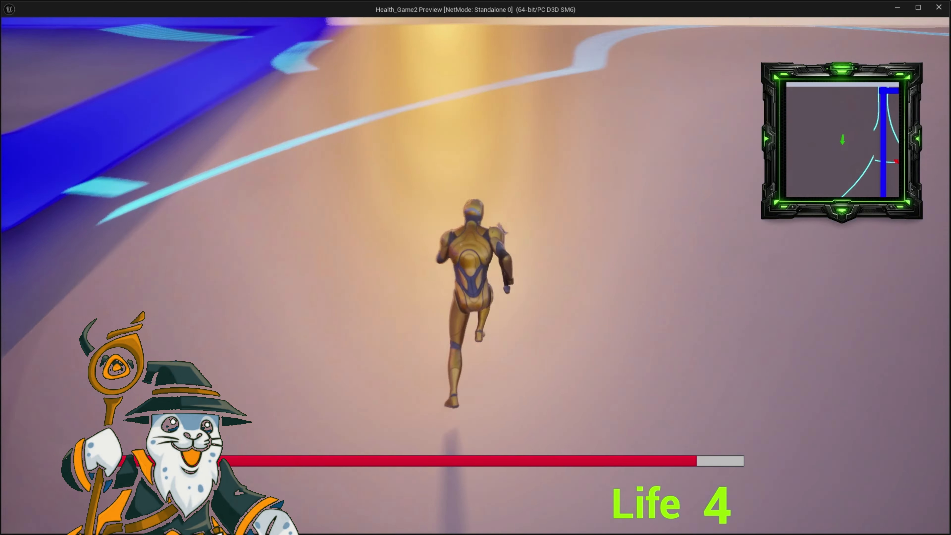
key(s)
key(w)
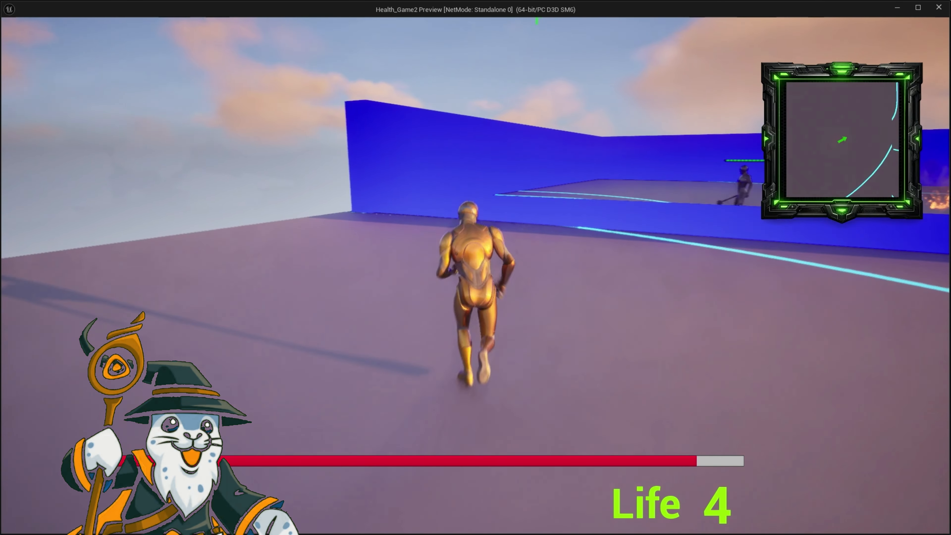
key(space)
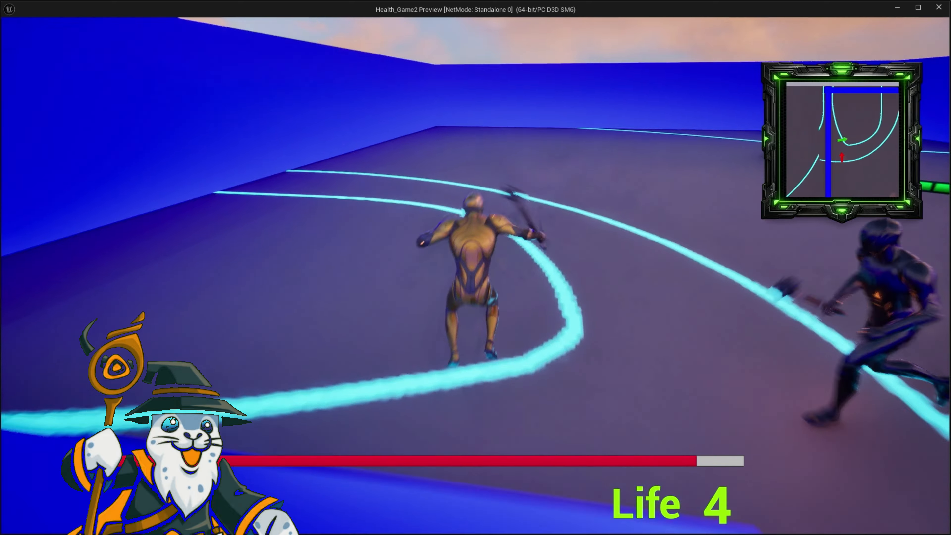
key(w)
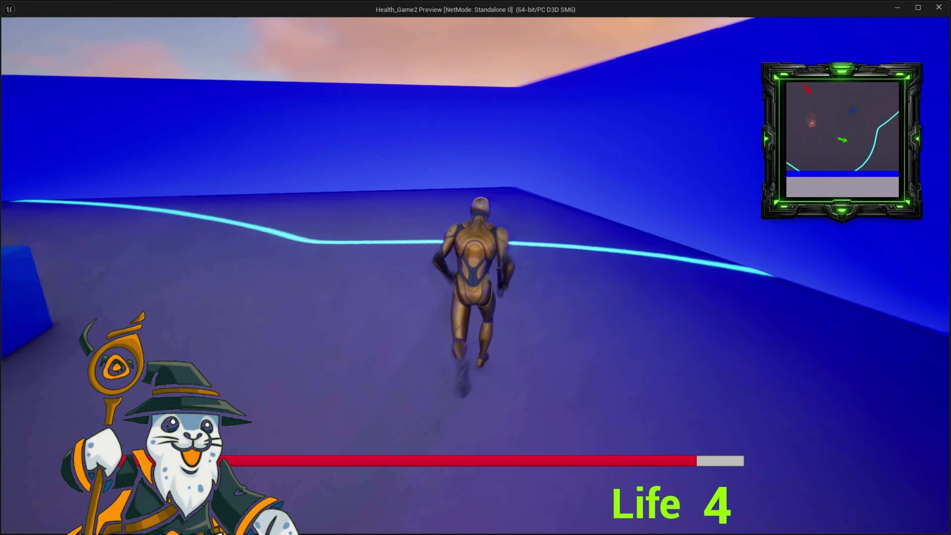
key(w)
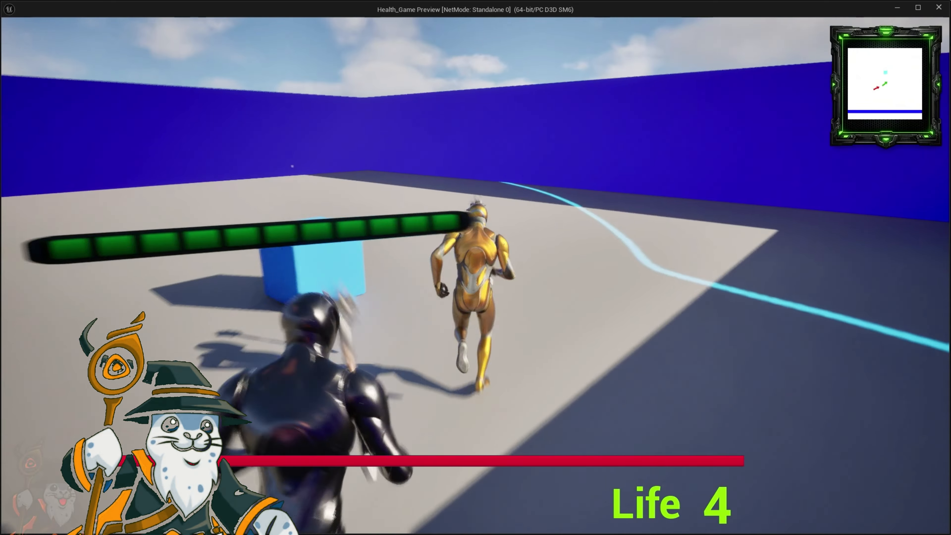
- Play-test the Health_Game preview, running and jumping across the walled areas to examine the minimap in daylight and at night
key(w)
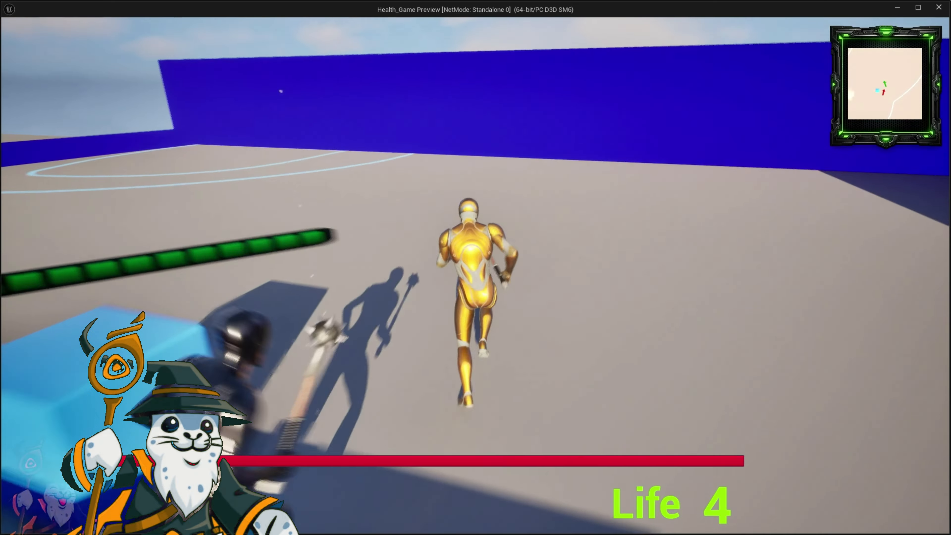
key(w)
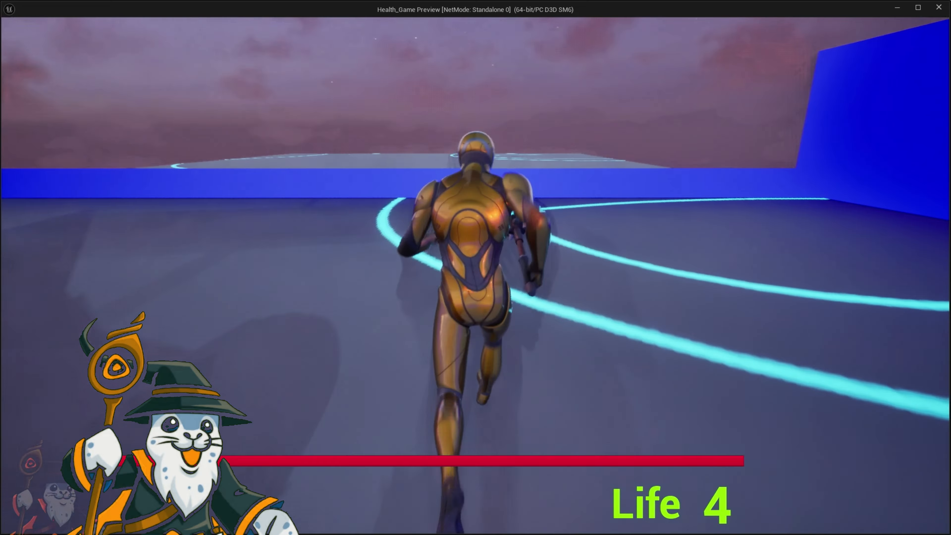
key(w)
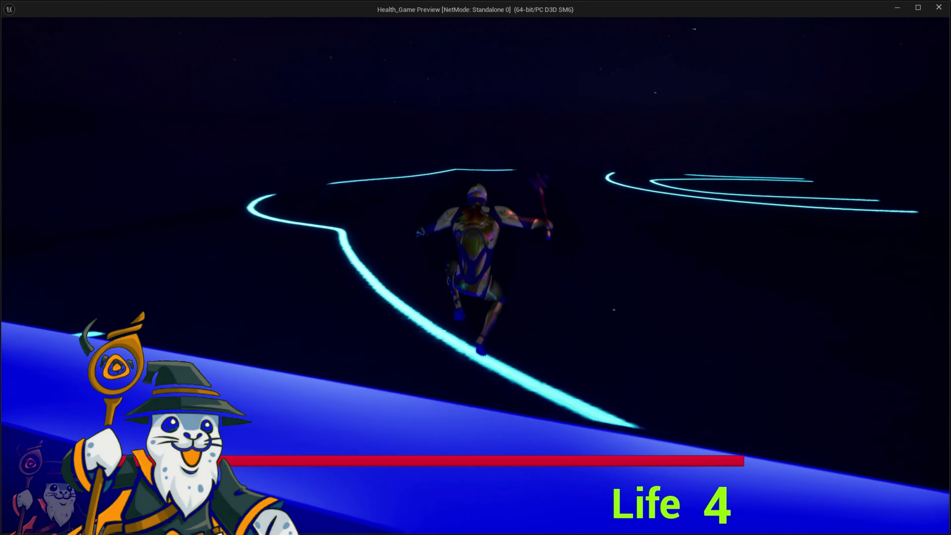
key(w)
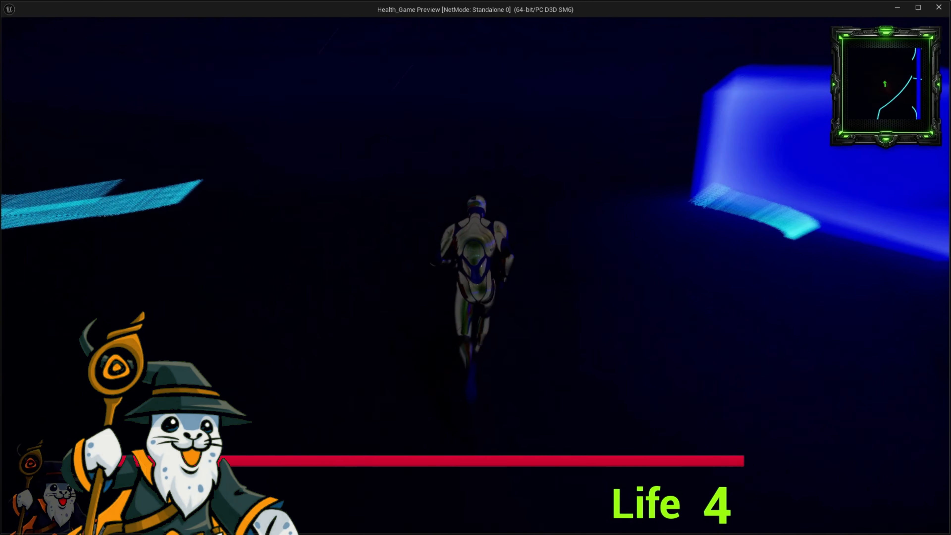
key(w)
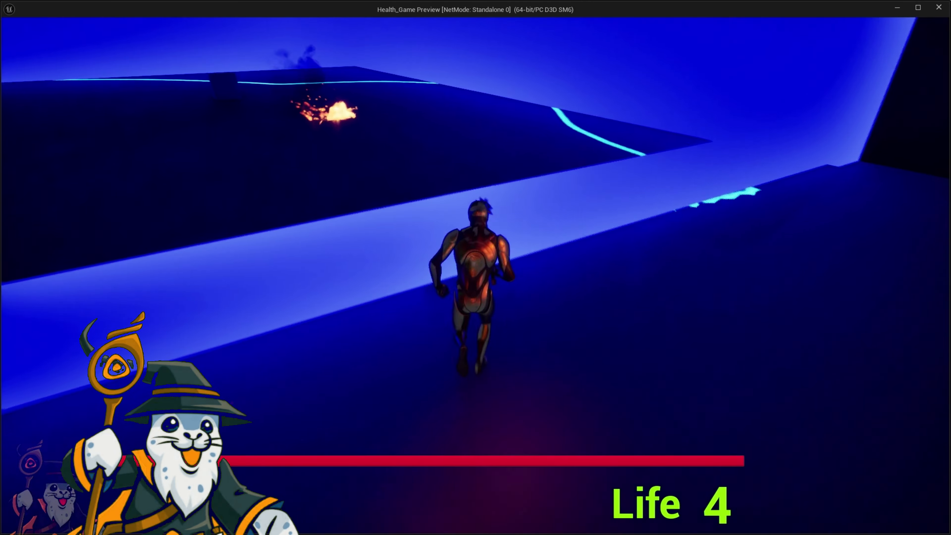
key(space)
key(w)
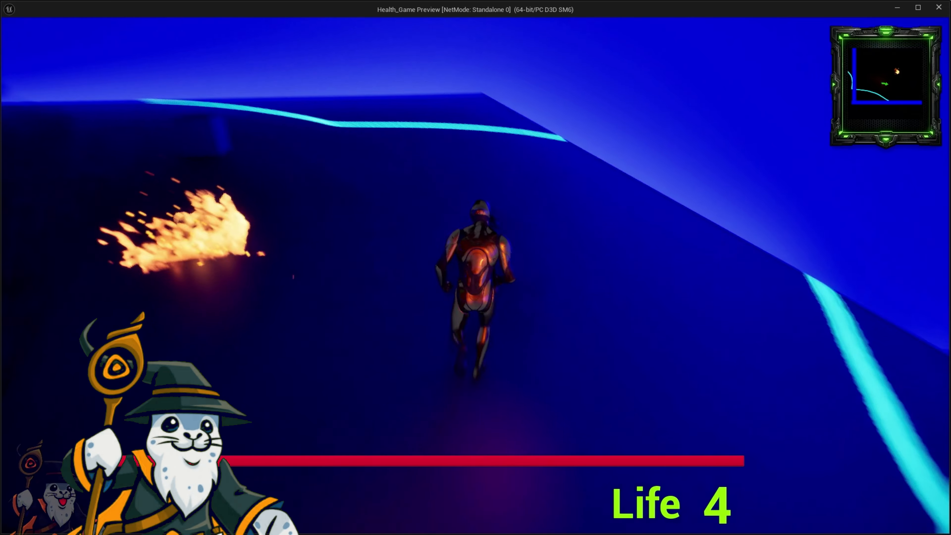
key(w)
key(space)
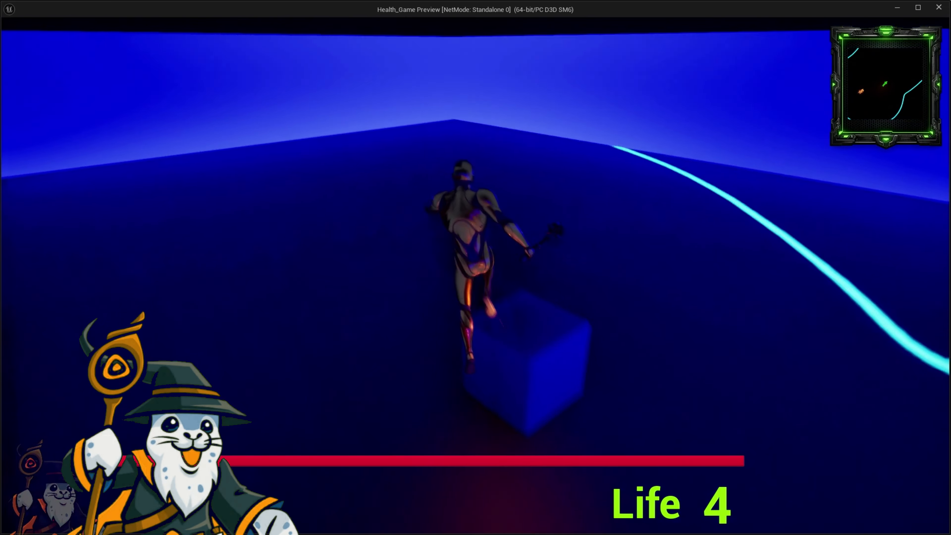
key(w)
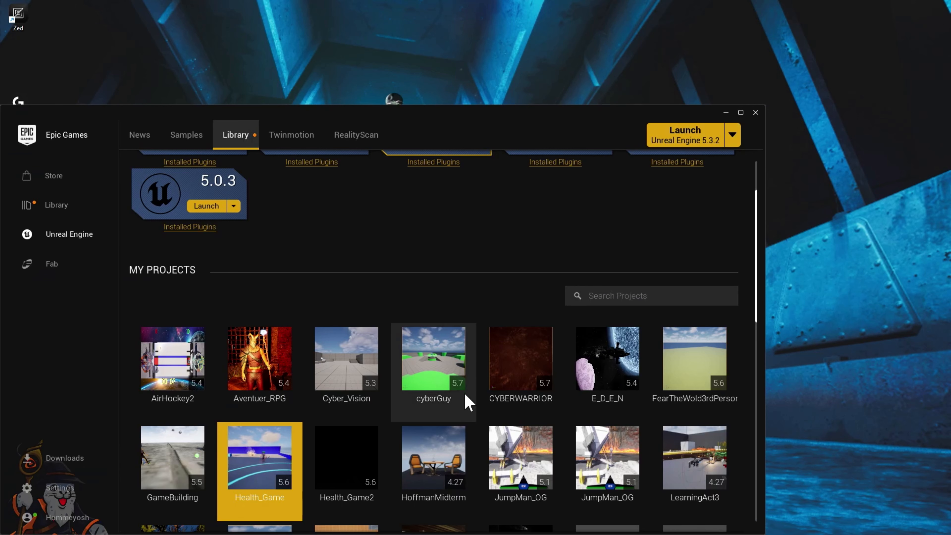
- Open the Health_Game project from the Epic Games Launcher library and load the ThirdPersonMap level in Unreal Editor
double_click(270, 457)
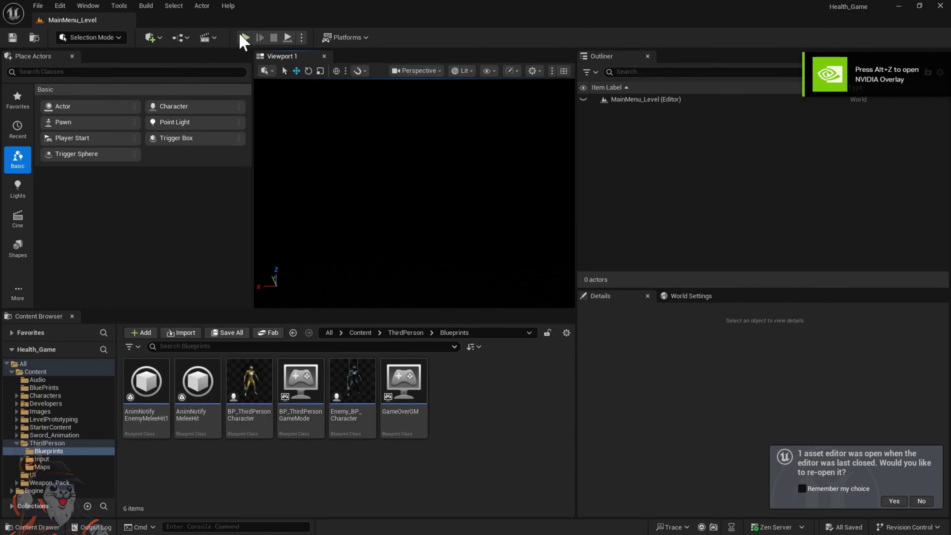
click(37, 6)
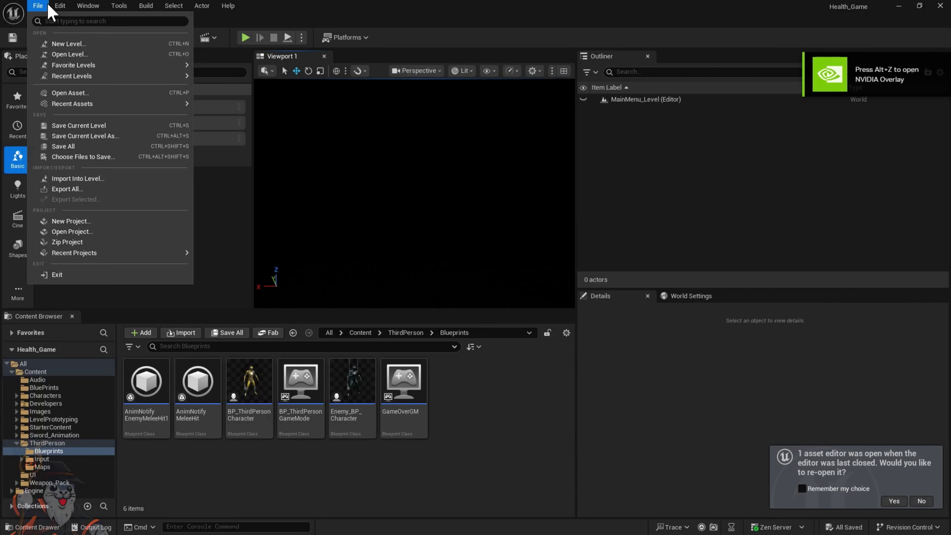
click(87, 56)
click(504, 225)
click(699, 424)
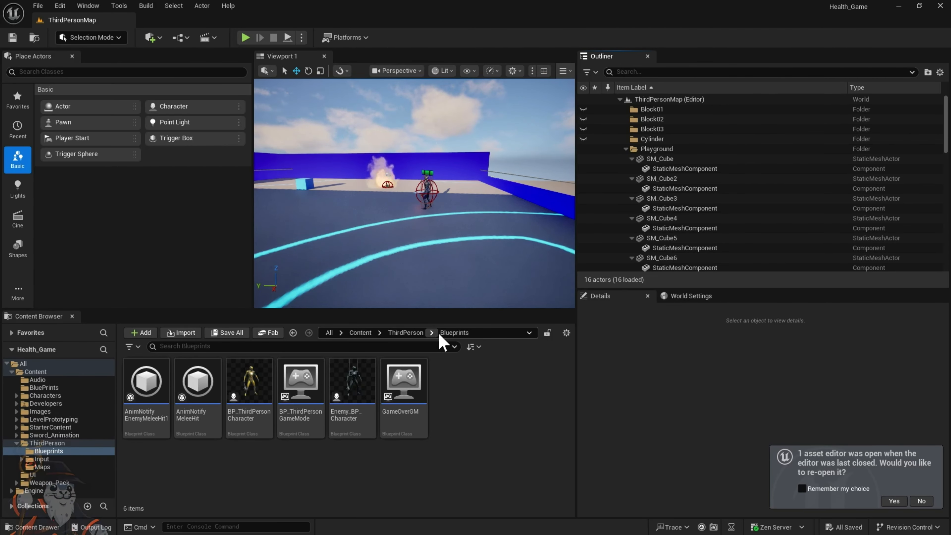
- Open the BP_ThirdPersonCharacter blueprint from the ThirdPerson Blueprints folder and show its 3D viewport
mouse_move(251, 406)
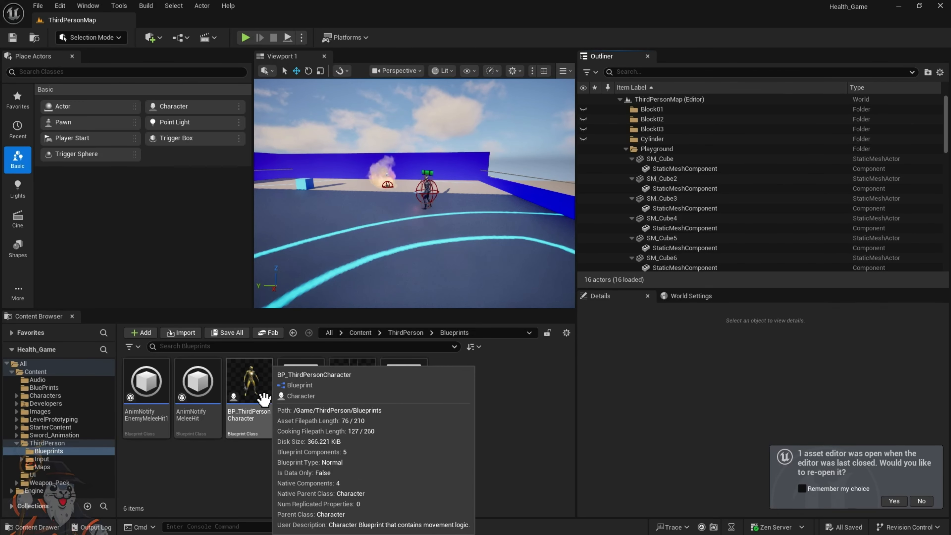
click(251, 407)
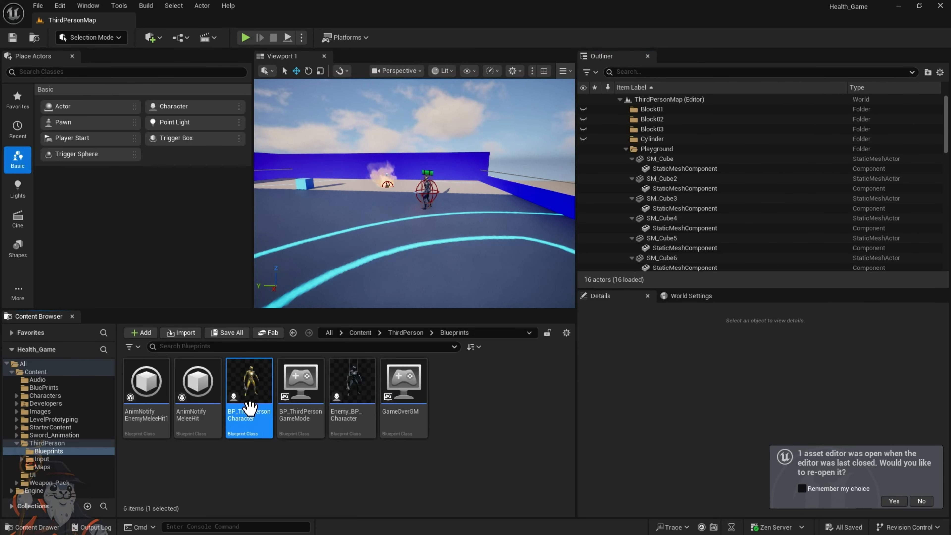
double_click(251, 415)
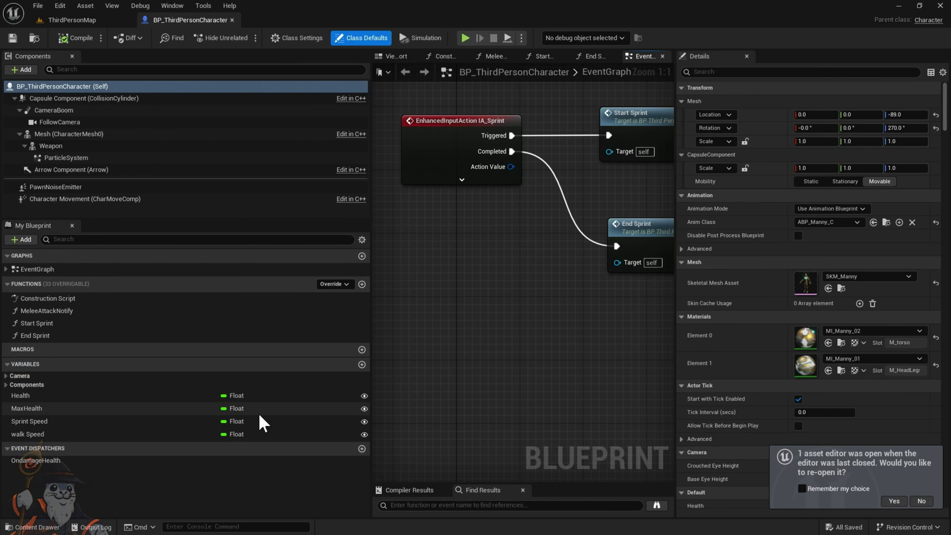
click(395, 58)
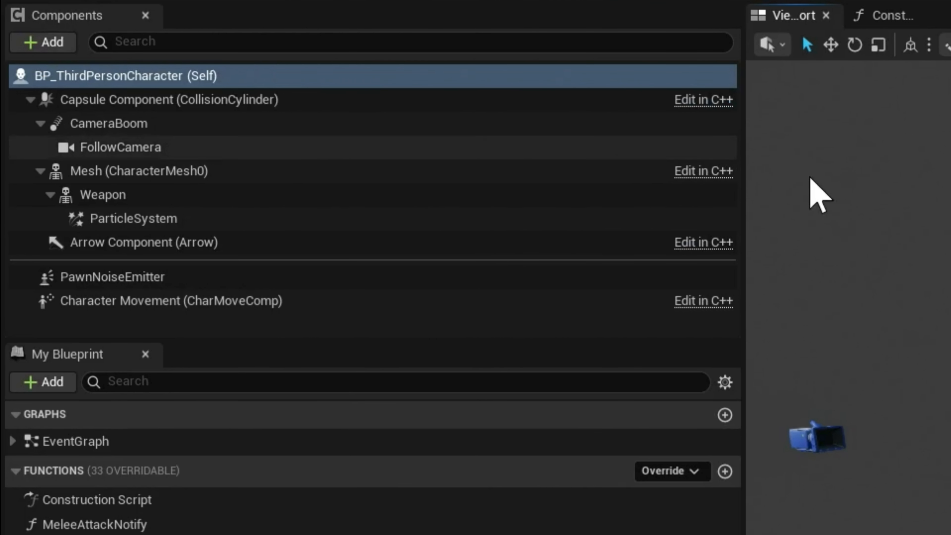
- Add a Spring Arm component to BP_ThirdPersonCharacter, keeping its default name
click(42, 42)
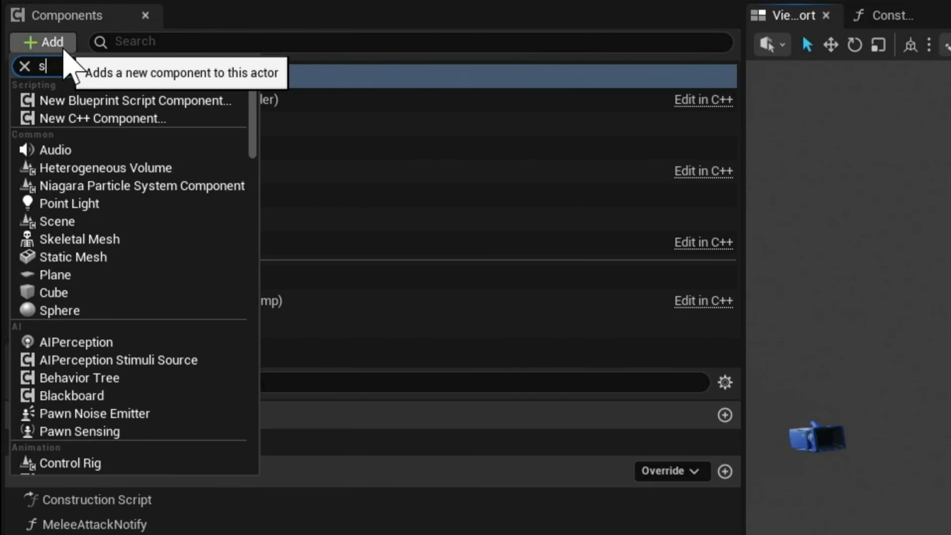
text(spri)
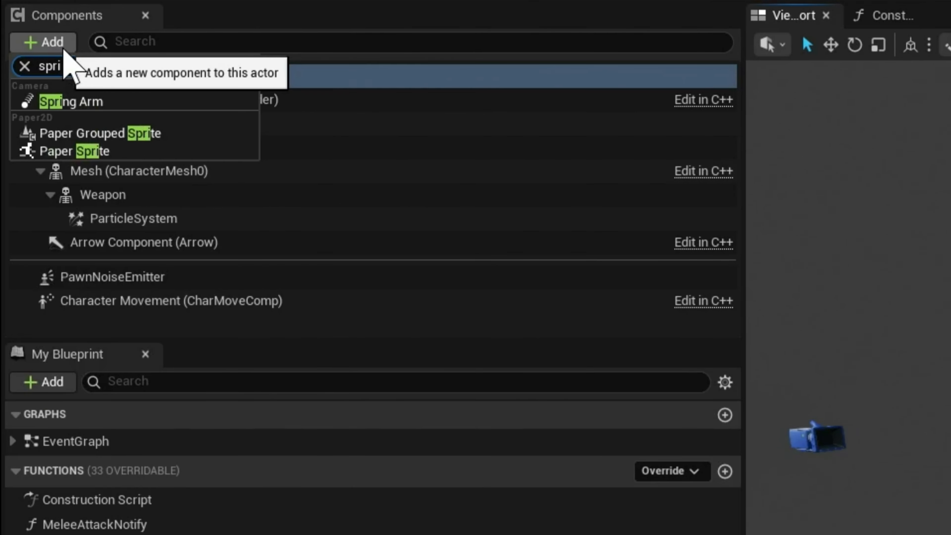
click(89, 100)
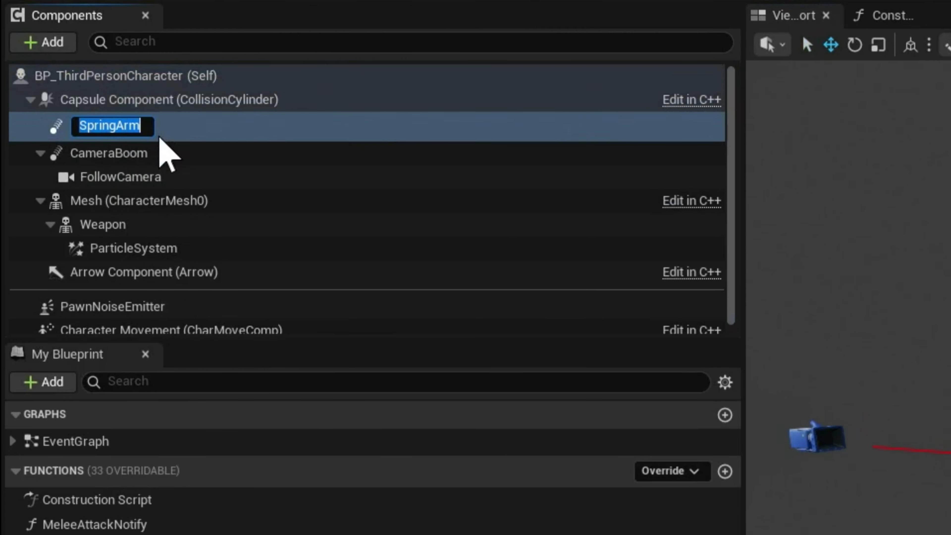
key(Return)
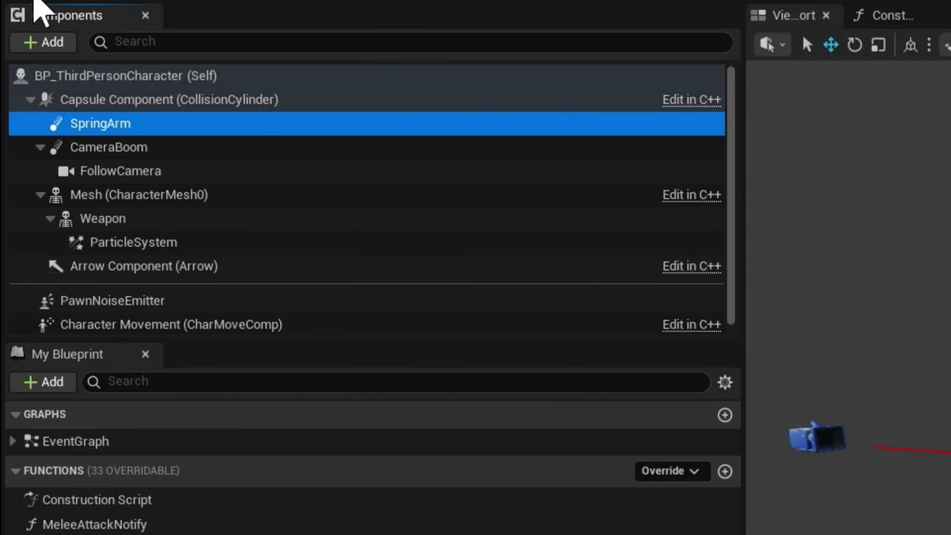
- Add a Scene Capture Component 2D as a child of the new SpringArm, keeping its default name
click(45, 42)
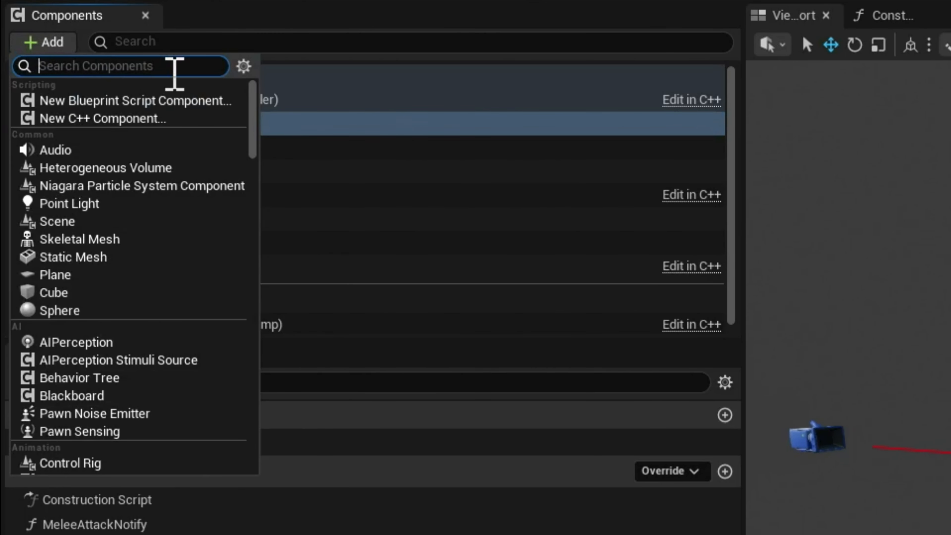
text(s)
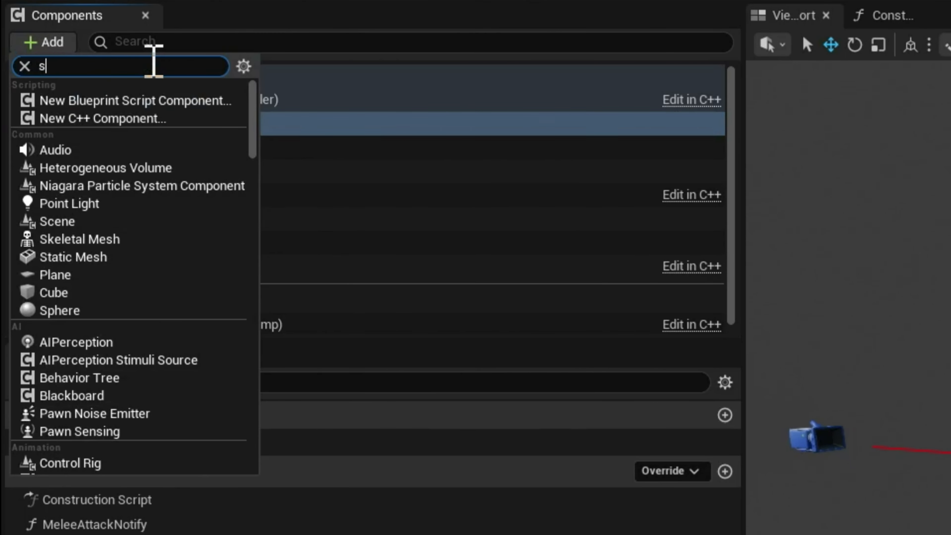
text(cene)
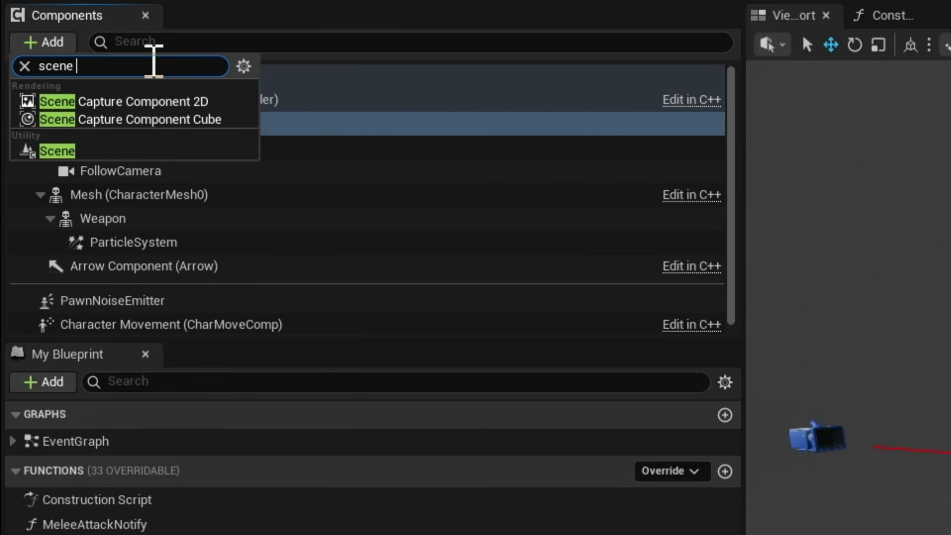
click(190, 105)
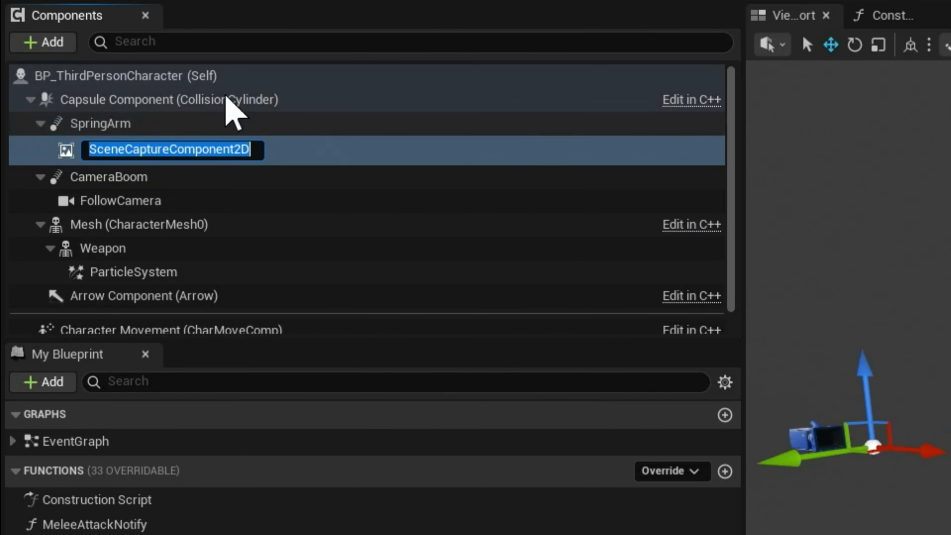
click(322, 145)
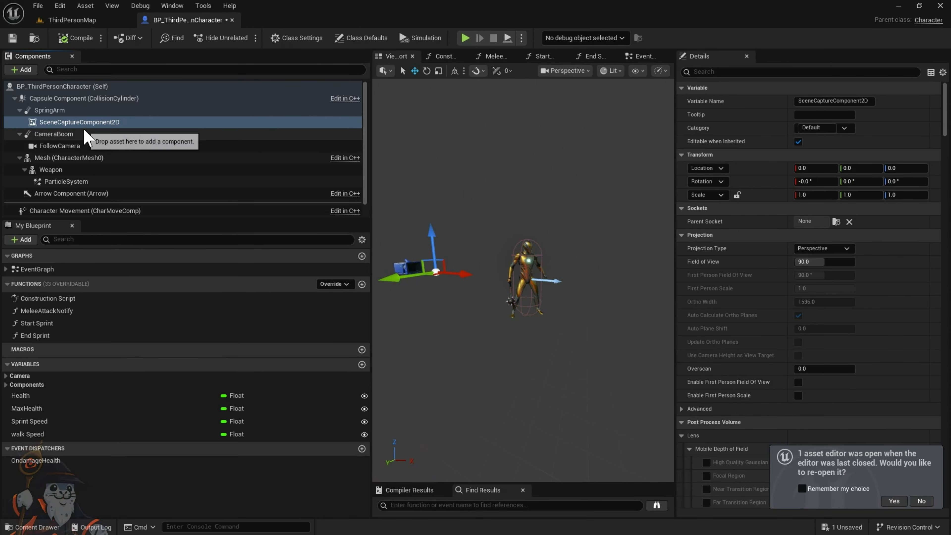
- Rotate the SpringArm component to a pitch of -90° so the arm extends straight up above the character
click(67, 112)
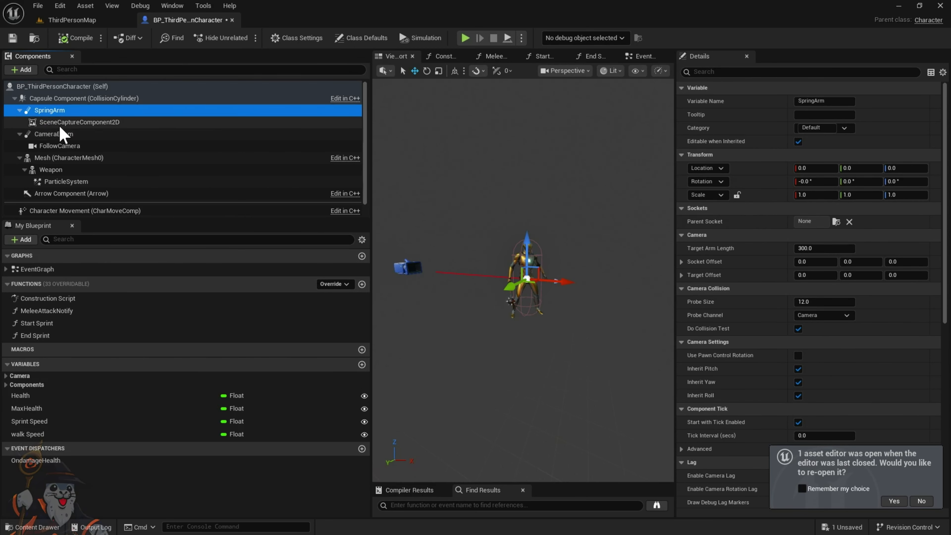
click(20, 109)
click(20, 110)
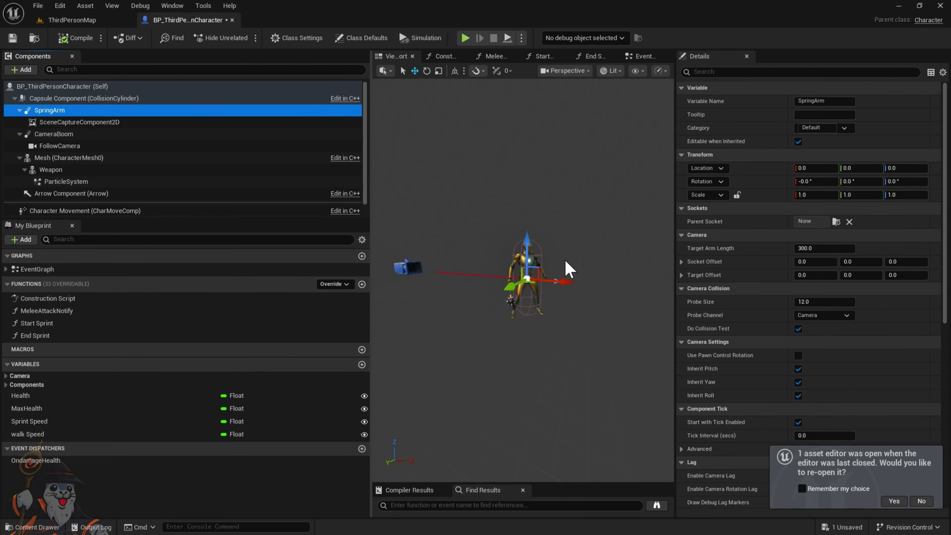
click(37, 111)
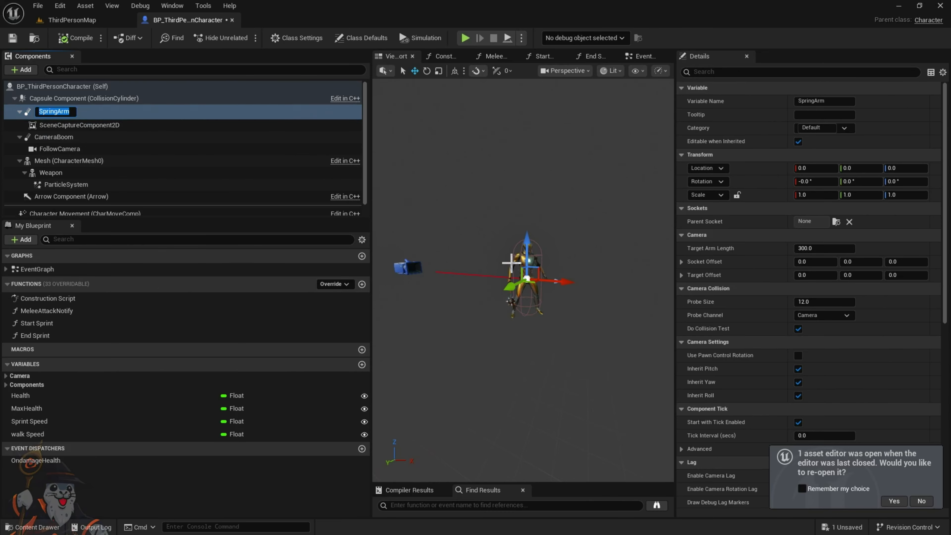
click(496, 275)
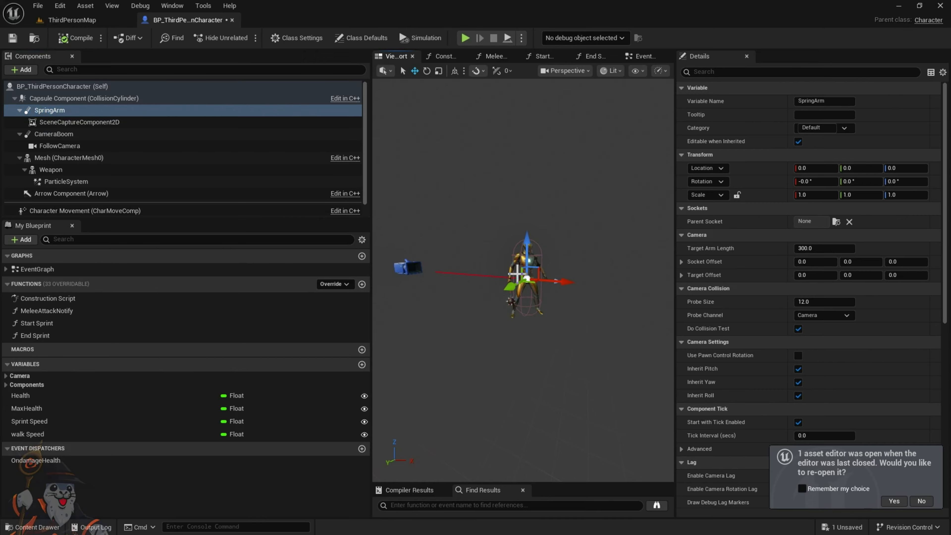
key(e)
drag(555, 248, 576, 330)
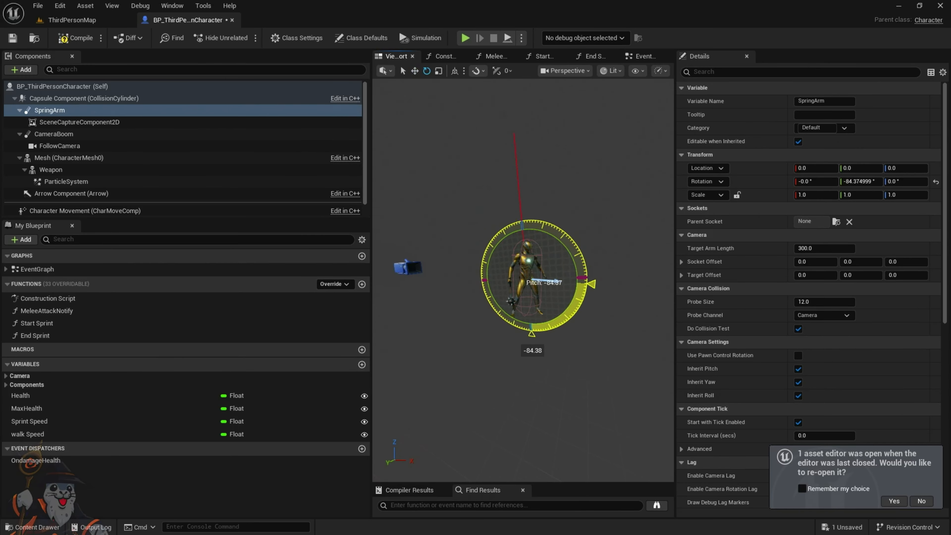
drag(577, 330, 541, 218)
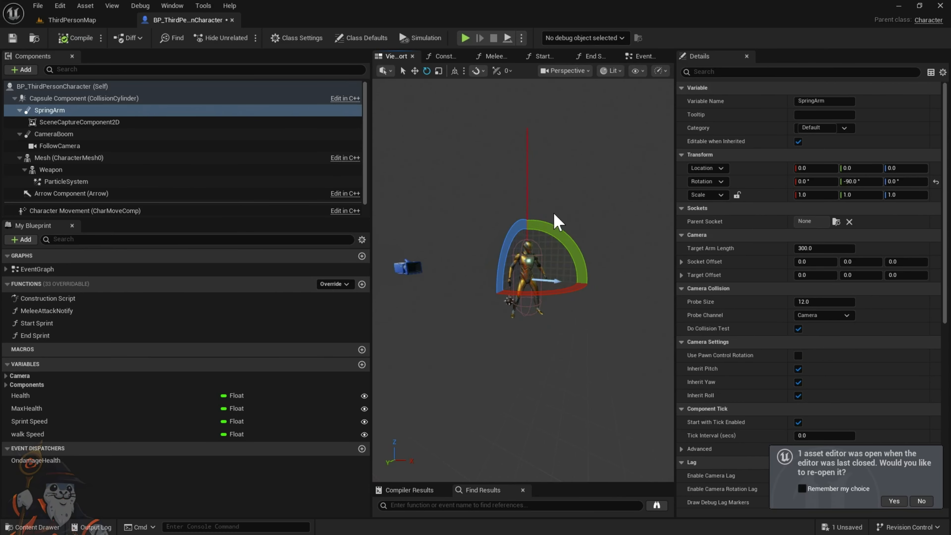
- Set the SpringArm component's Target Arm Length to 450
click(66, 123)
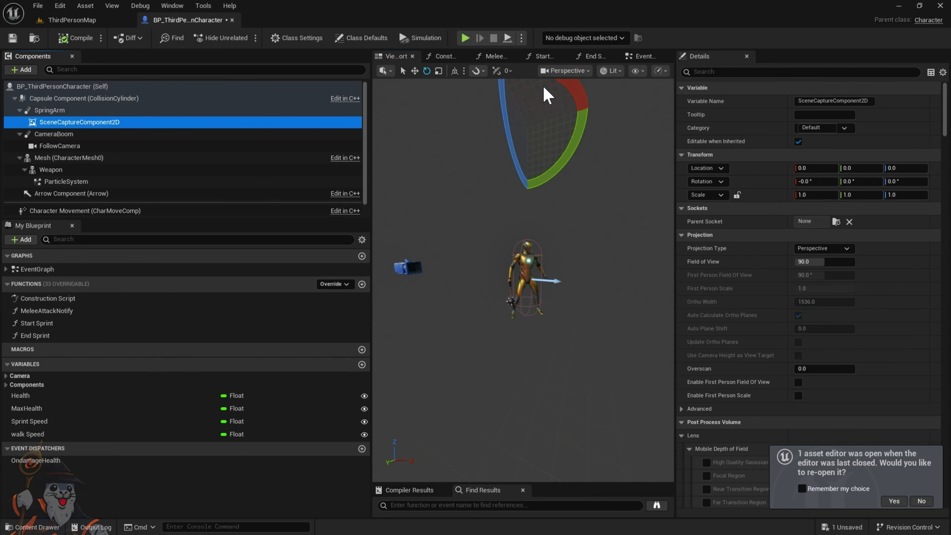
click(69, 115)
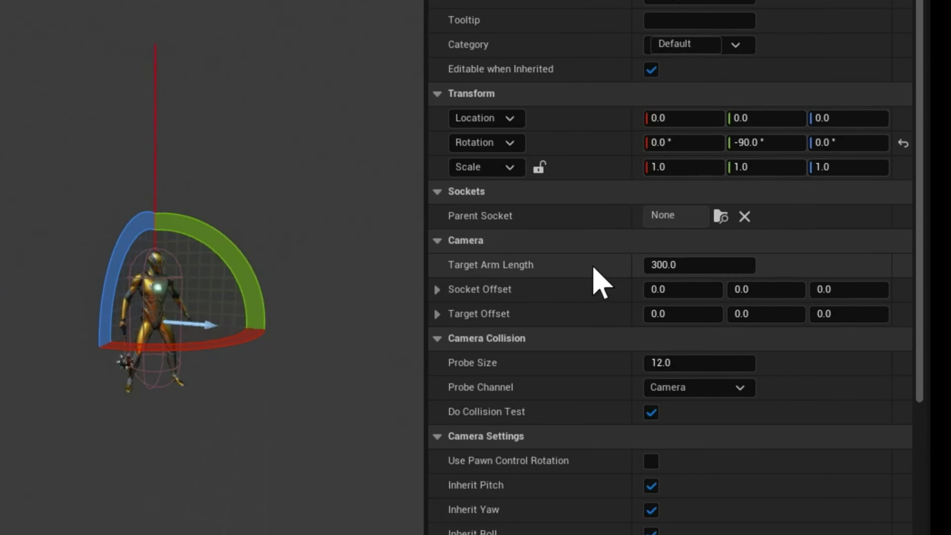
click(687, 266)
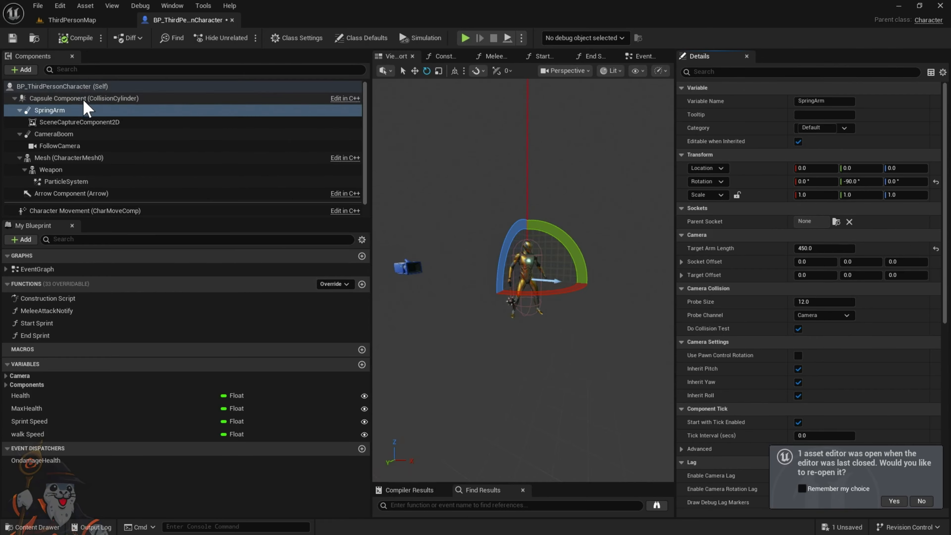
- Create a render target named MinniMapTextureRenderTarget2D in ThirdPerson/Blueprints as the SceneCaptureComponent2D's Texture Target
click(73, 123)
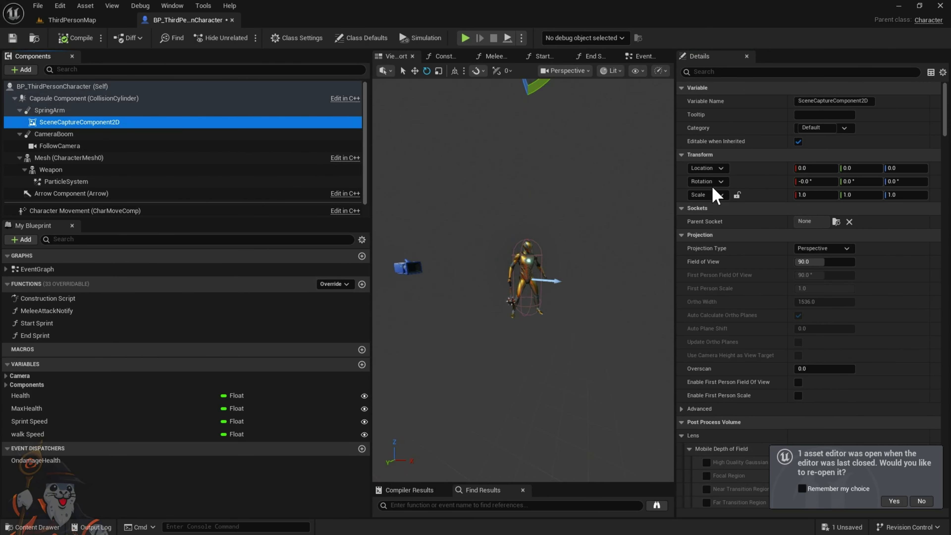
click(740, 73)
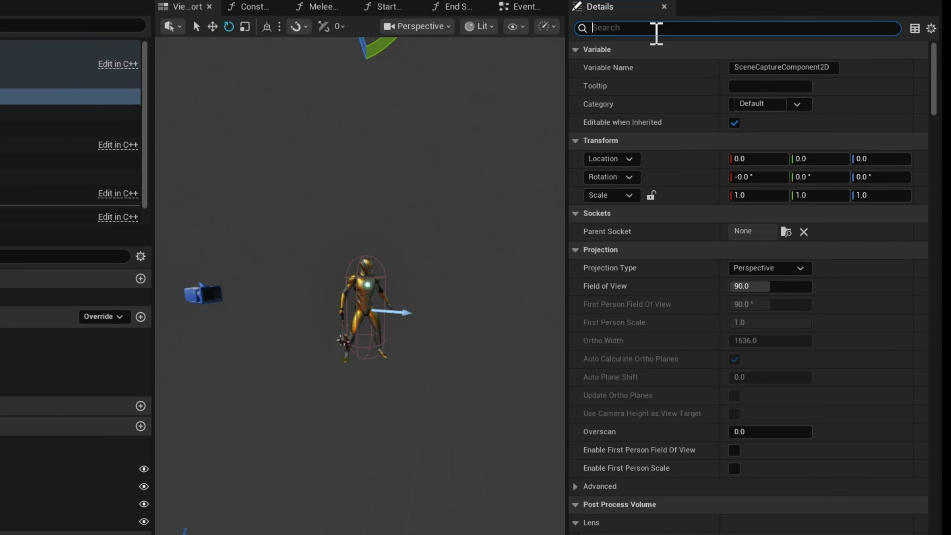
text(texture)
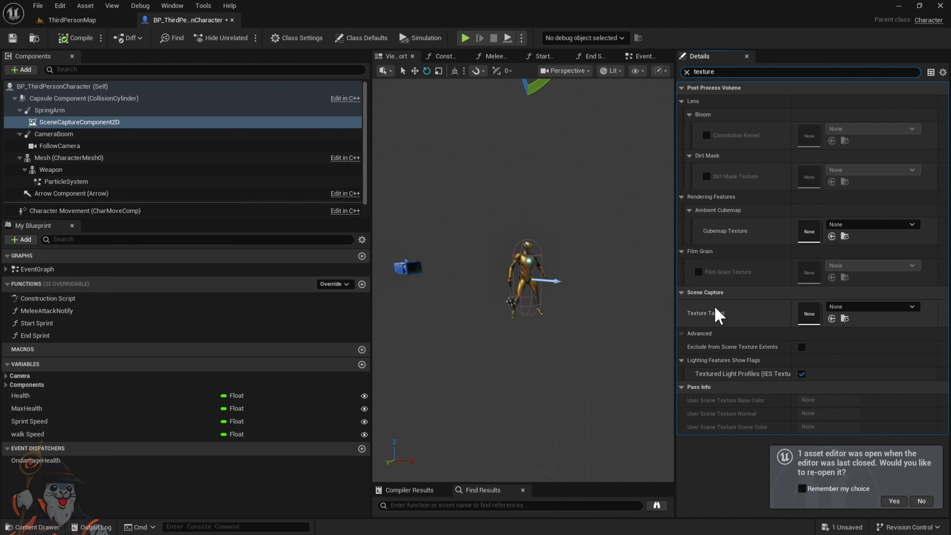
click(897, 308)
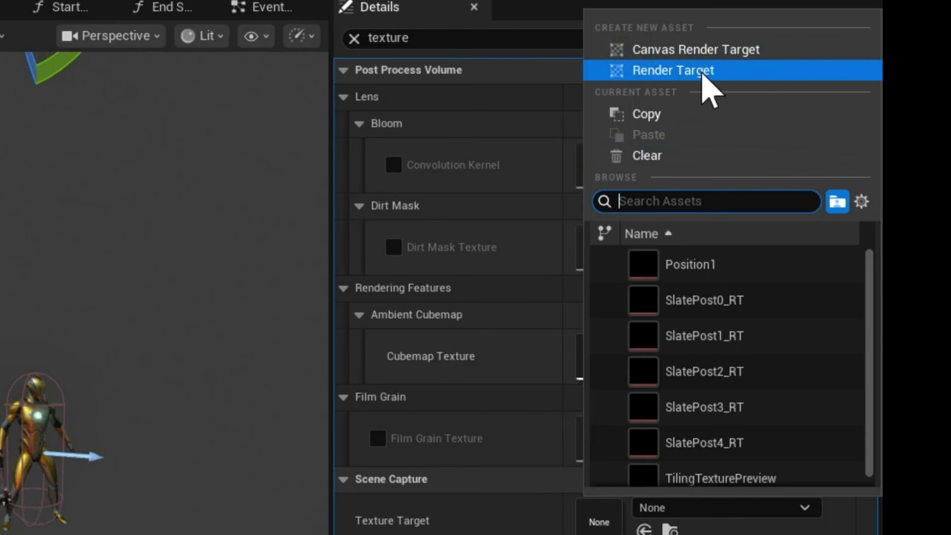
click(705, 71)
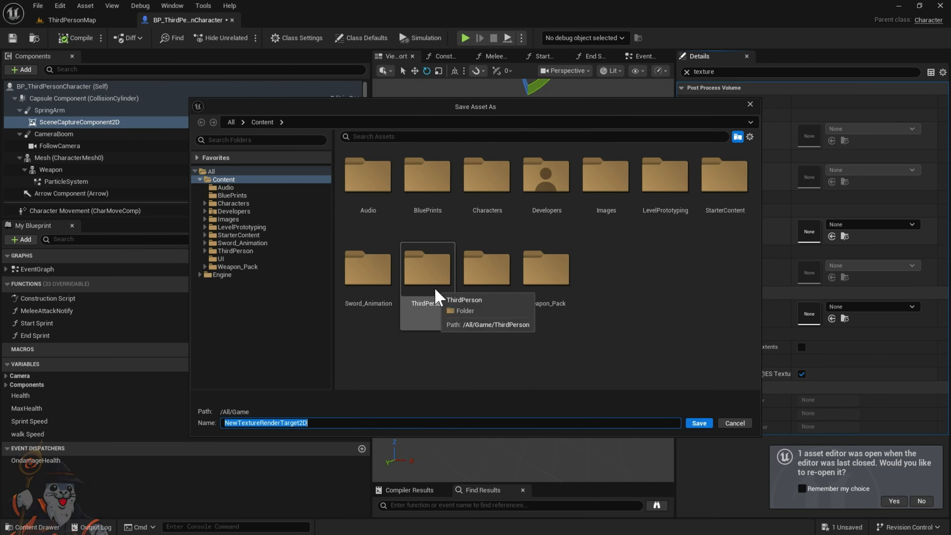
double_click(435, 281)
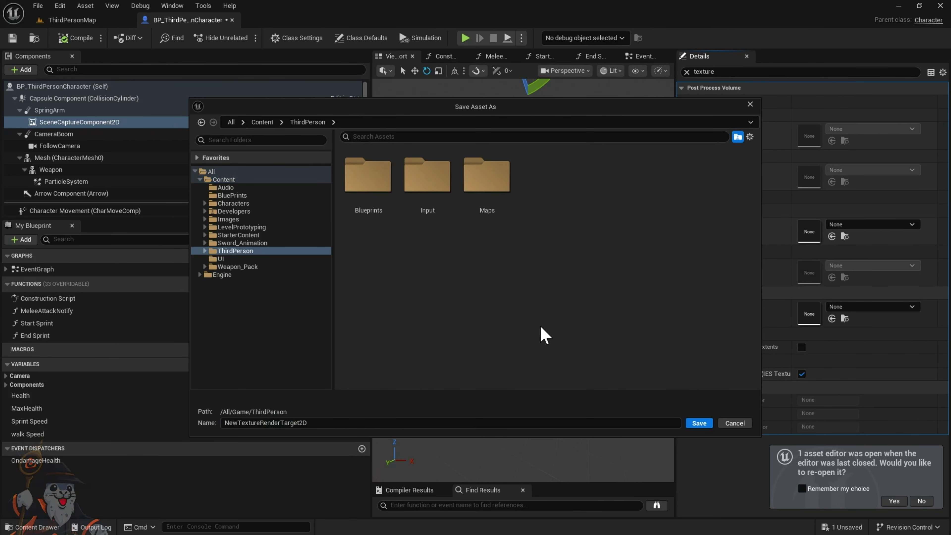
double_click(367, 175)
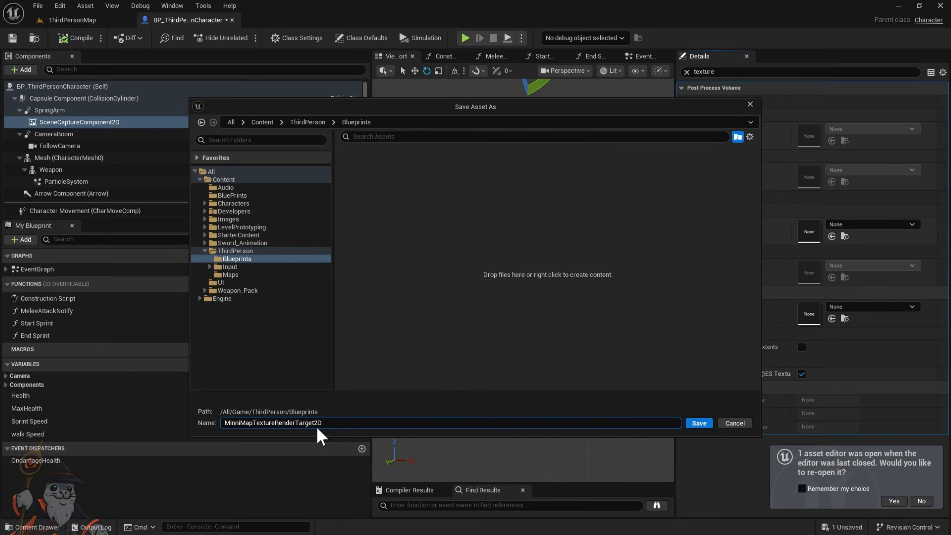
key(Return)
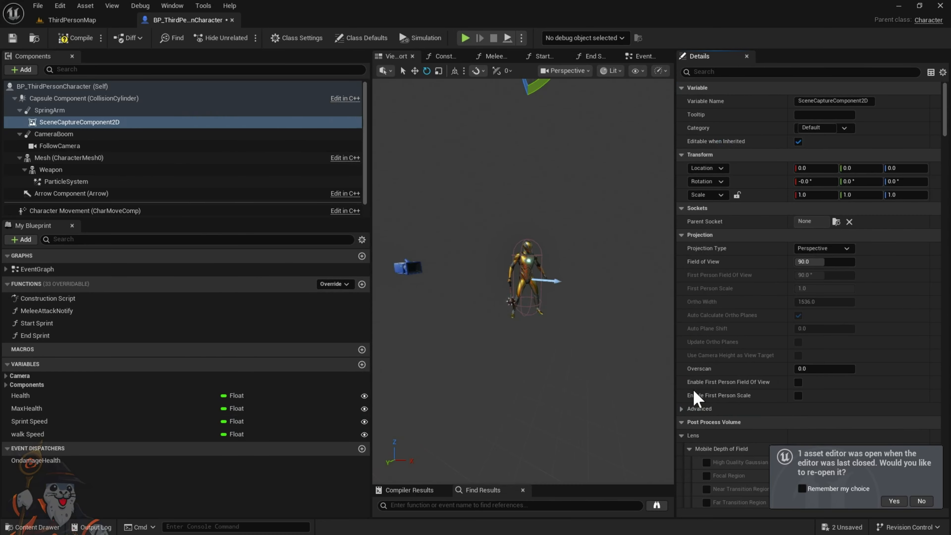
- Find the SceneCaptureComponent2D's Texture Target property and browse to its assigned render target among the project assets
click(805, 71)
text(texture tar)
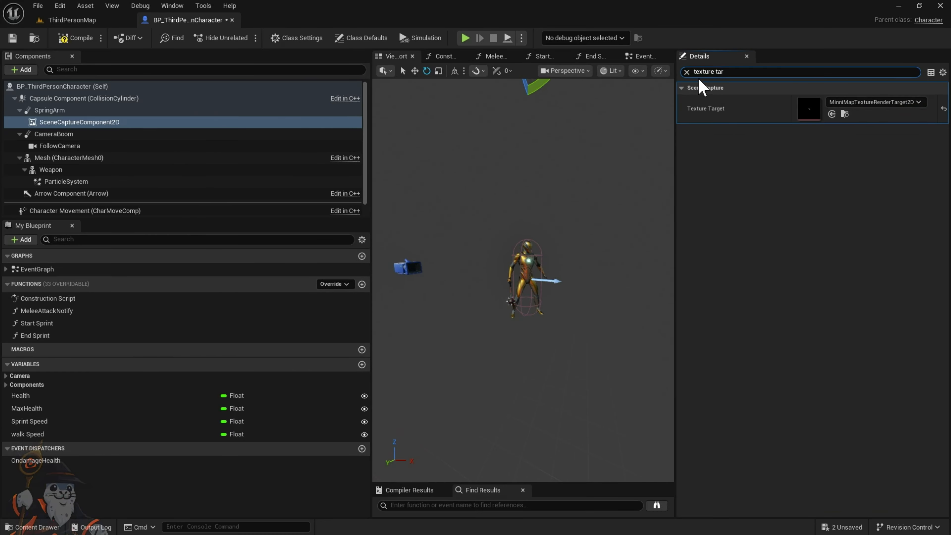
click(845, 115)
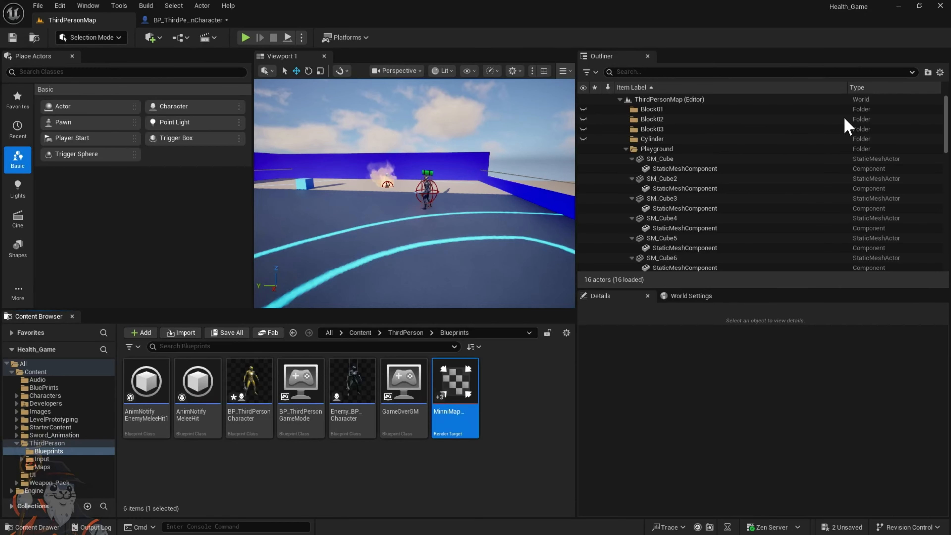
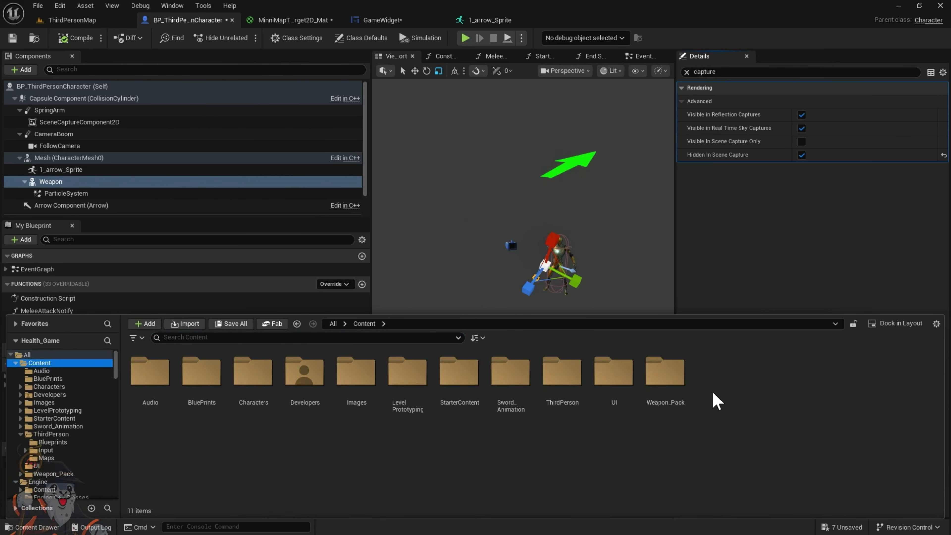
- Open the Enemy_BP_Character blueprint from the ThirdPerson Blueprints folder and show its 3D viewport
double_click(562, 372)
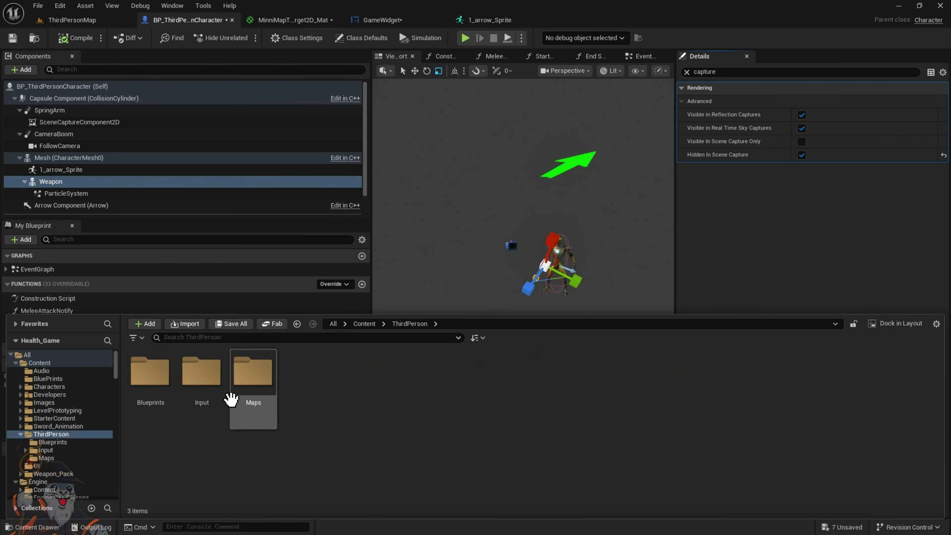
double_click(165, 372)
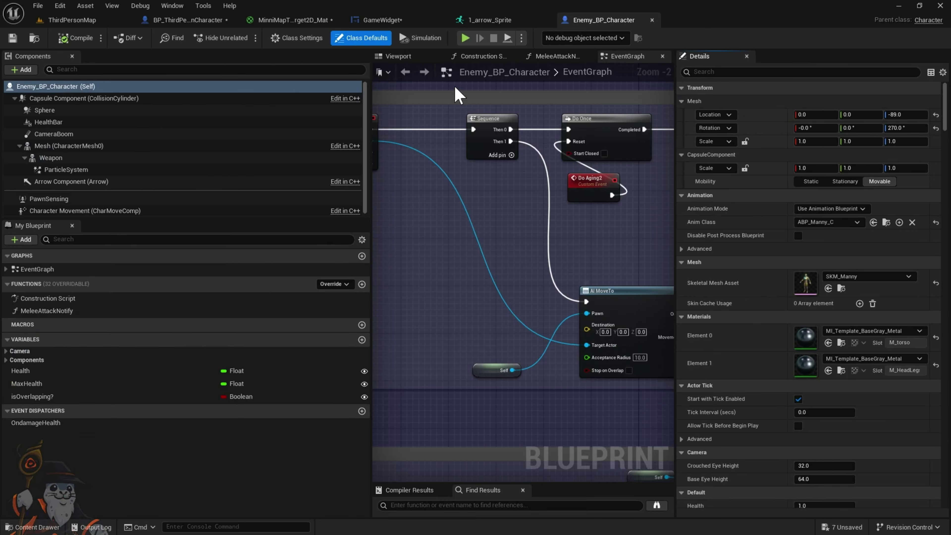
click(418, 59)
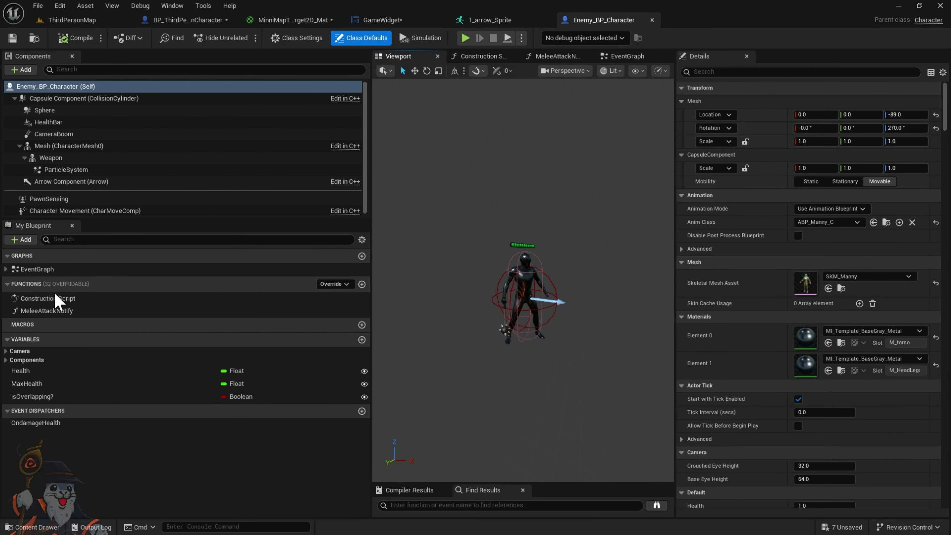
- Create a sprite from the 1_redArrow texture in the ThirdPerson Blueprints folder, keeping its default name
click(48, 528)
click(308, 383)
right_click(309, 383)
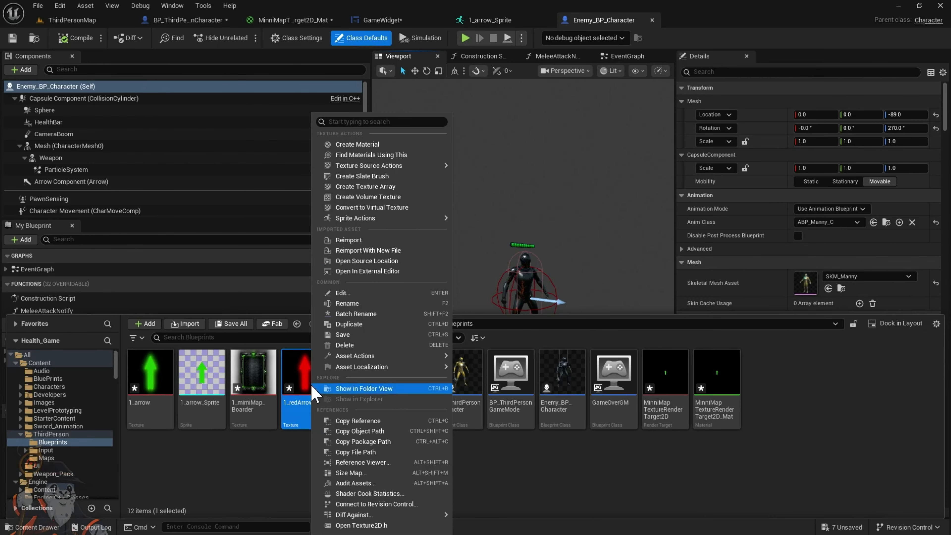
click(266, 485)
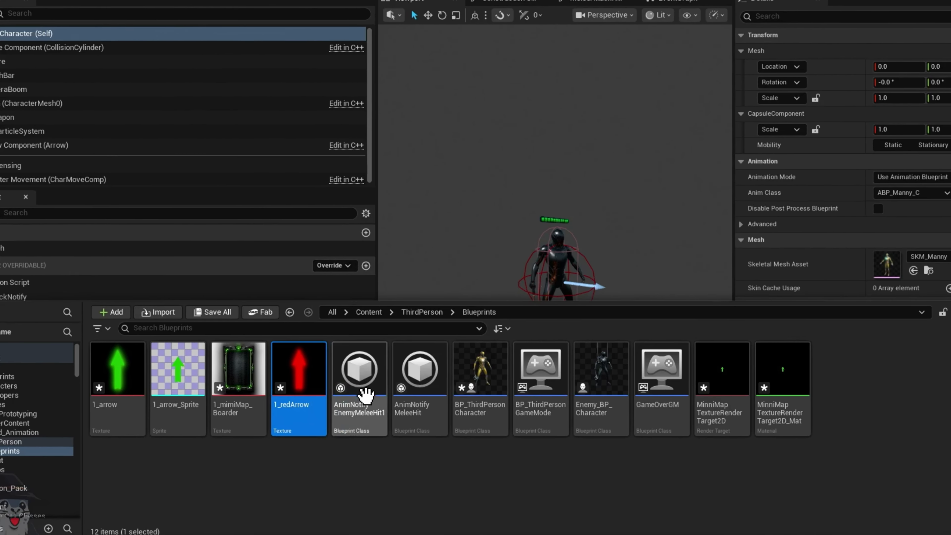
right_click(297, 396)
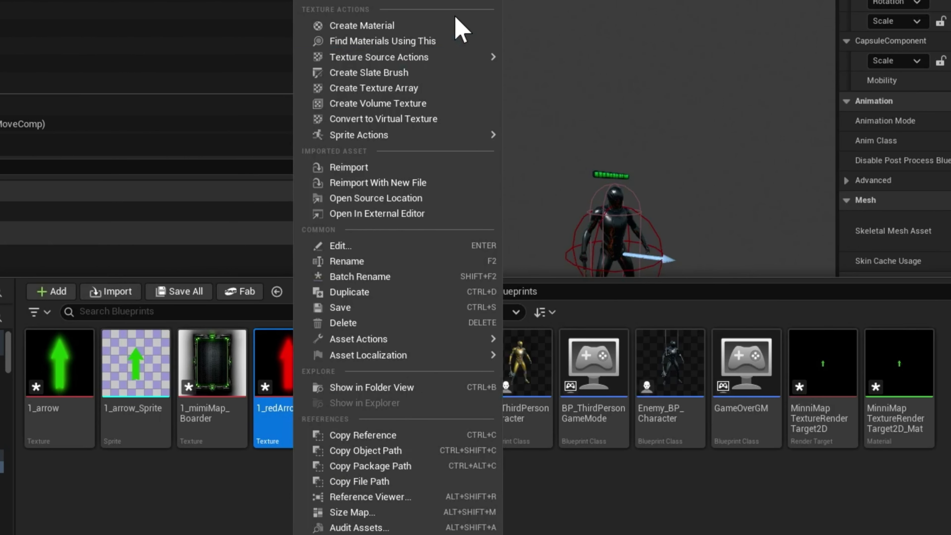
mouse_move(388, 137)
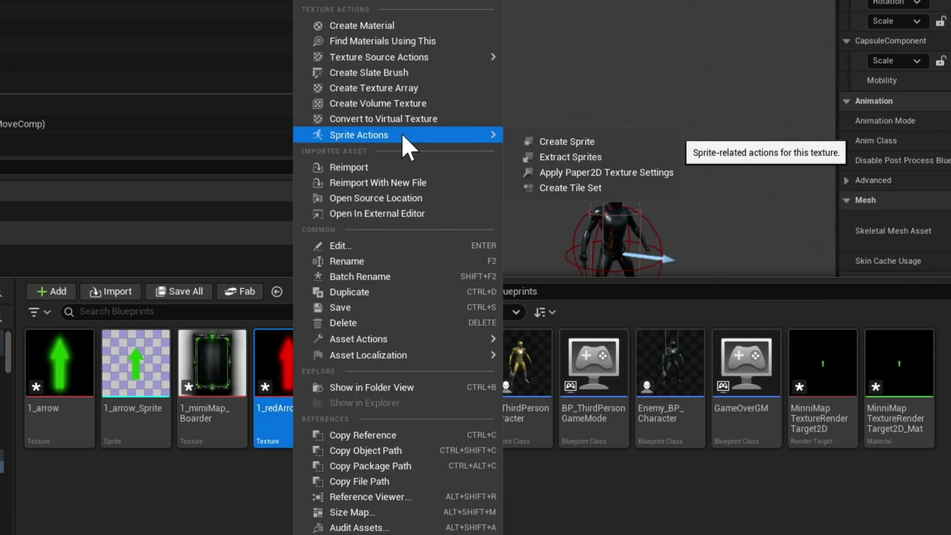
click(610, 144)
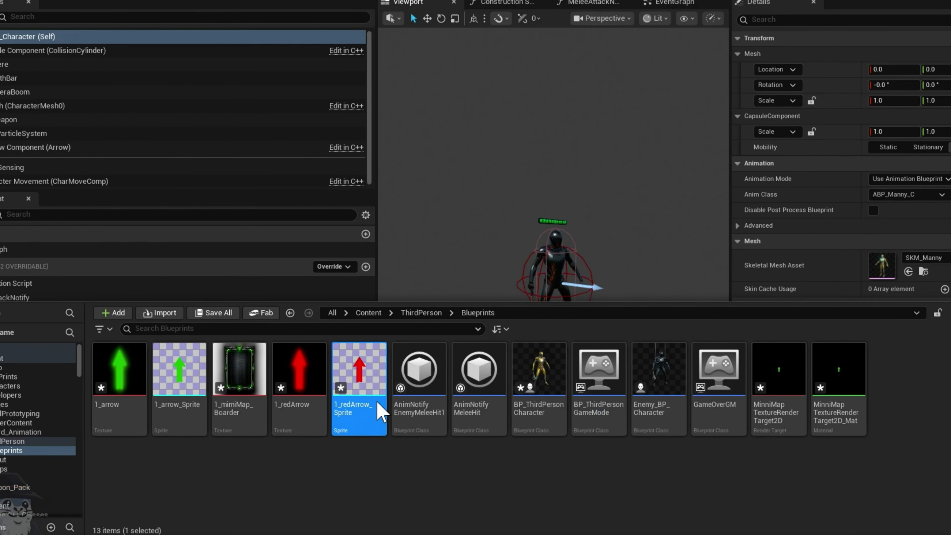
- Open and save the new red arrow sprite, and return to the Enemy_BP_Character blueprint
double_click(379, 400)
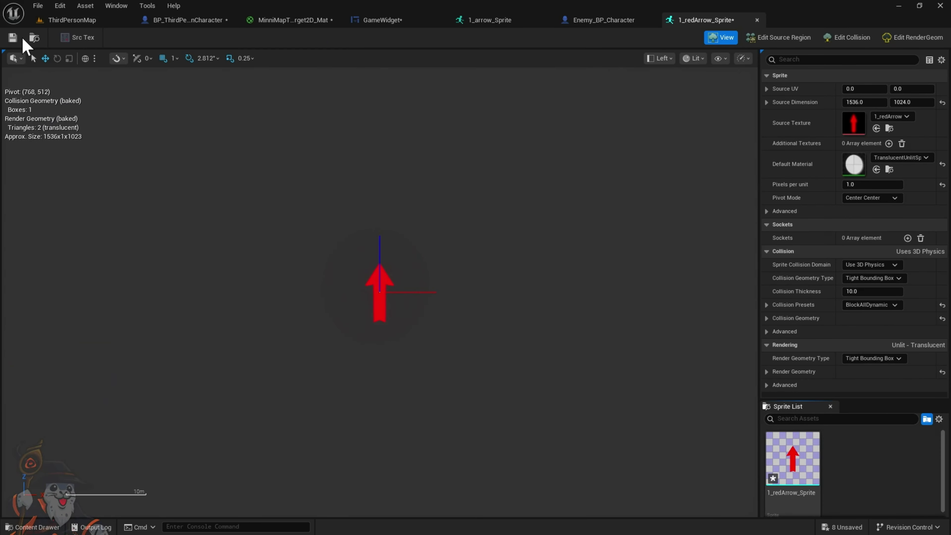
click(12, 37)
click(205, 22)
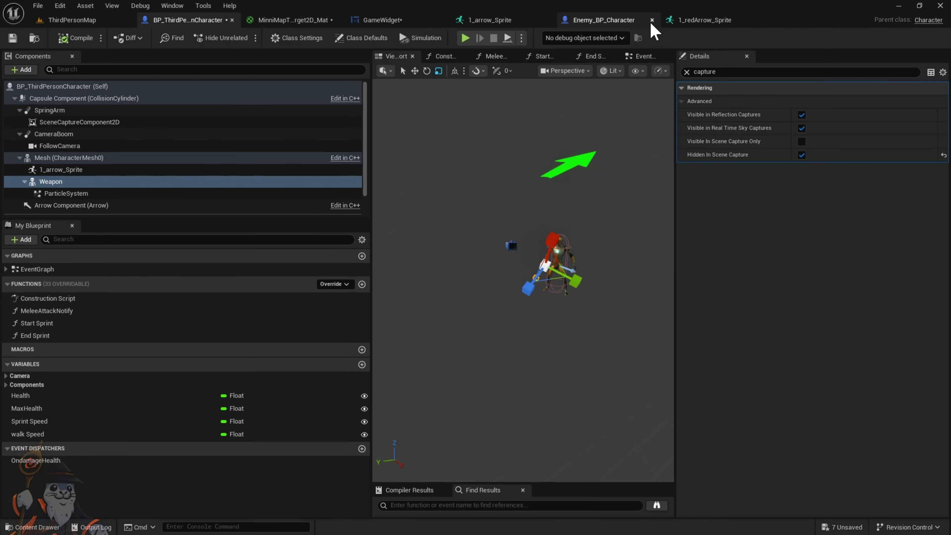
click(604, 21)
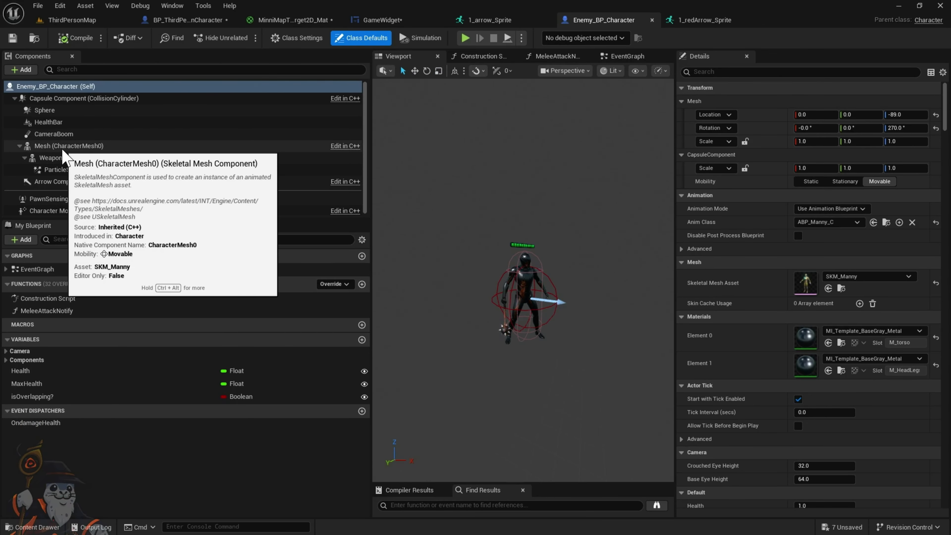
- Add a Paper Sprite component using the red arrow sprite under the enemy's Mesh and name it er
click(69, 147)
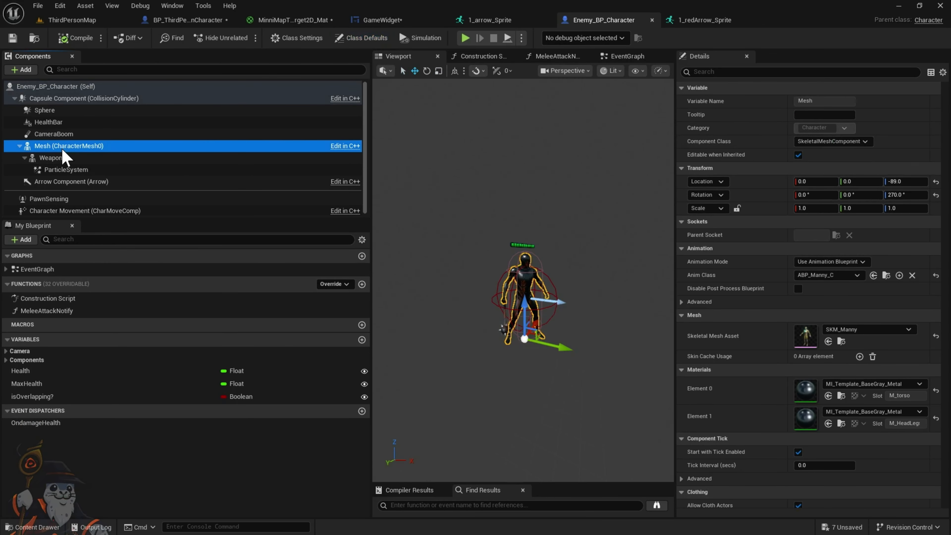
click(22, 70)
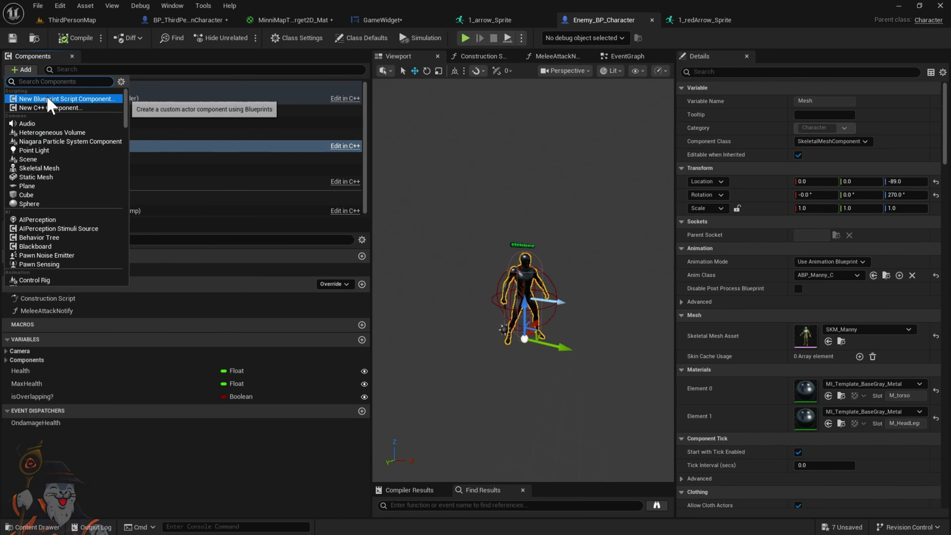
text(spri)
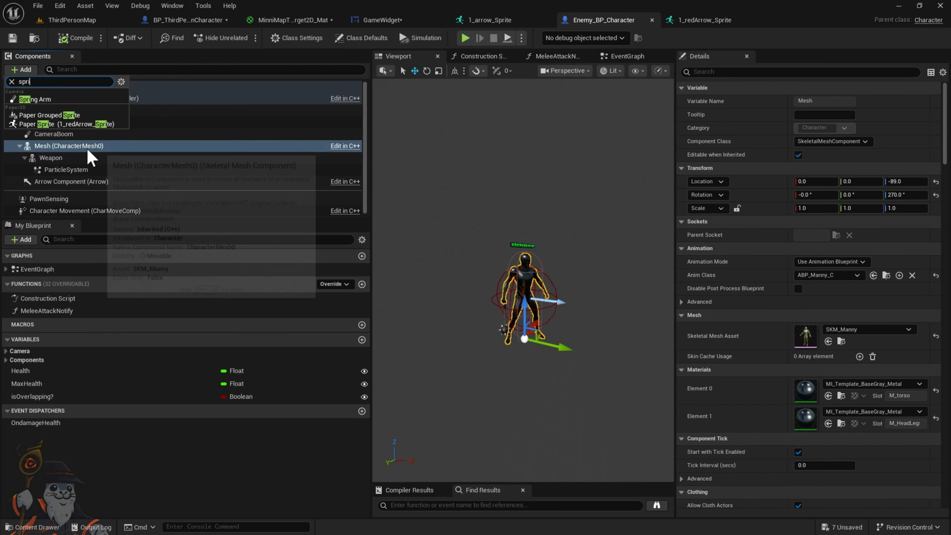
text(t)
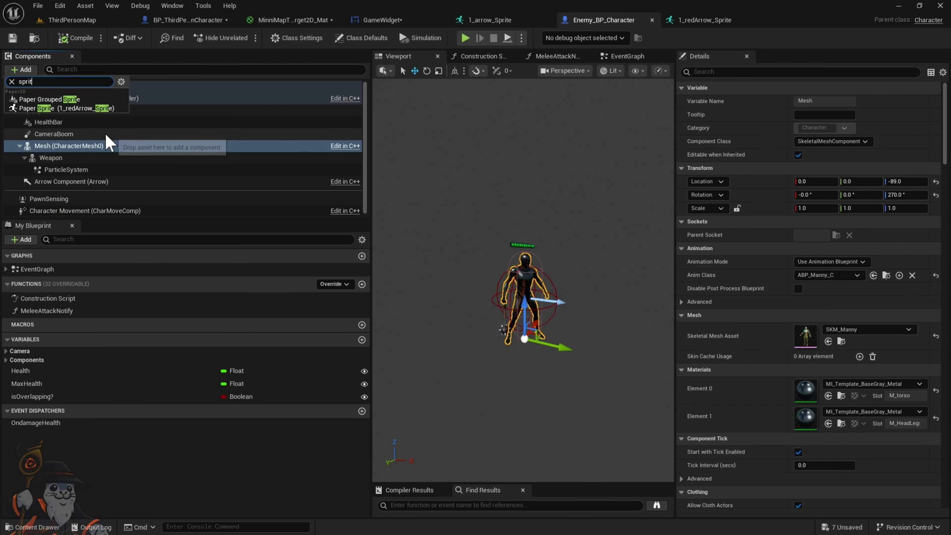
click(98, 109)
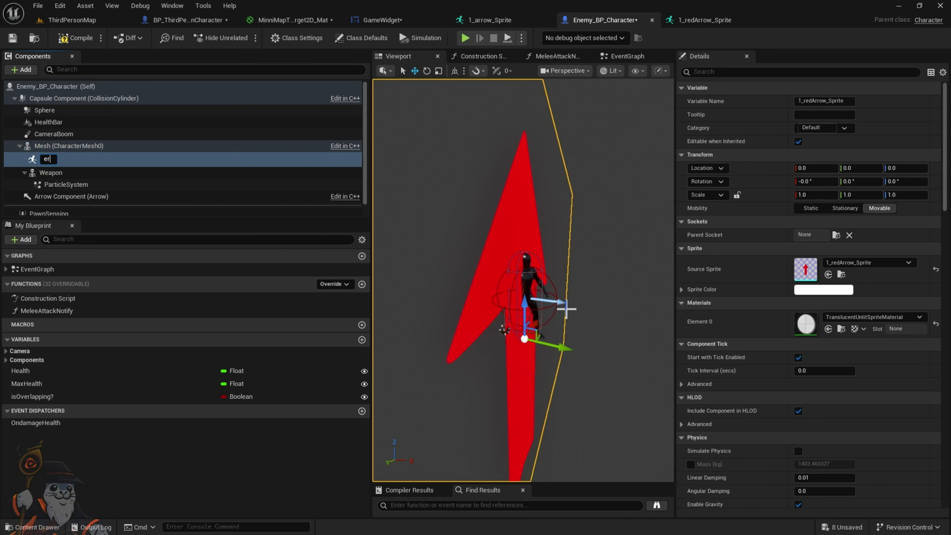
key(Return)
- Lay the er sprite flat with a 90° roll, raised to Z 400 above the enemy and scaled to 0.25
key(e)
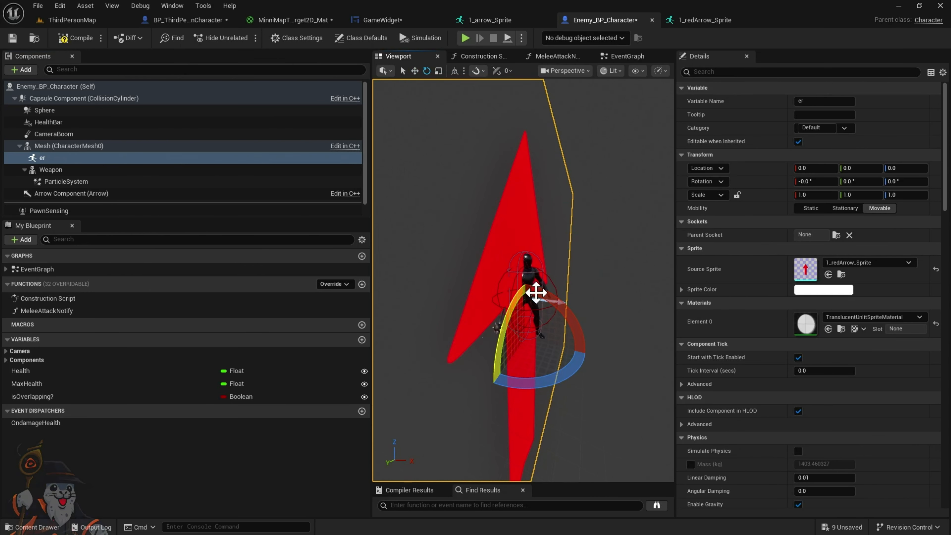
drag(549, 300, 589, 348)
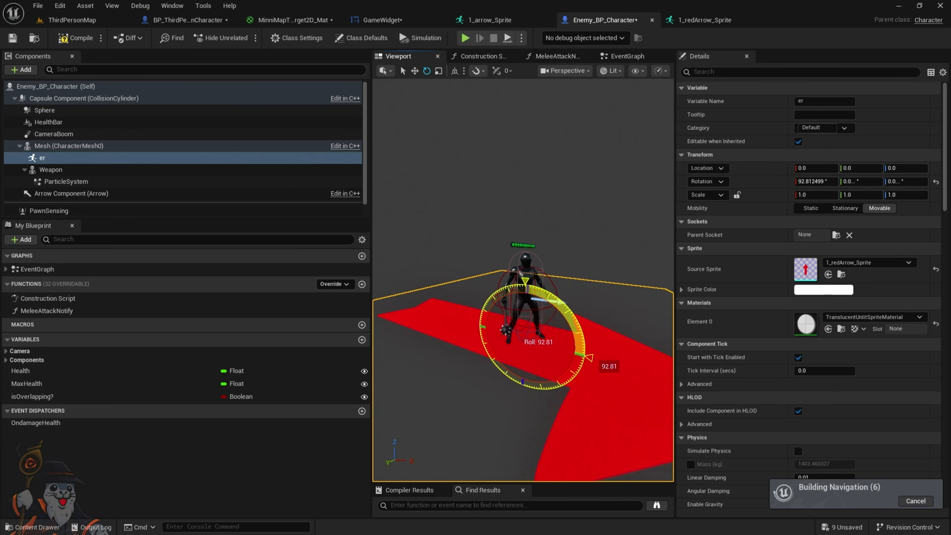
scroll(540, 310, down, 5)
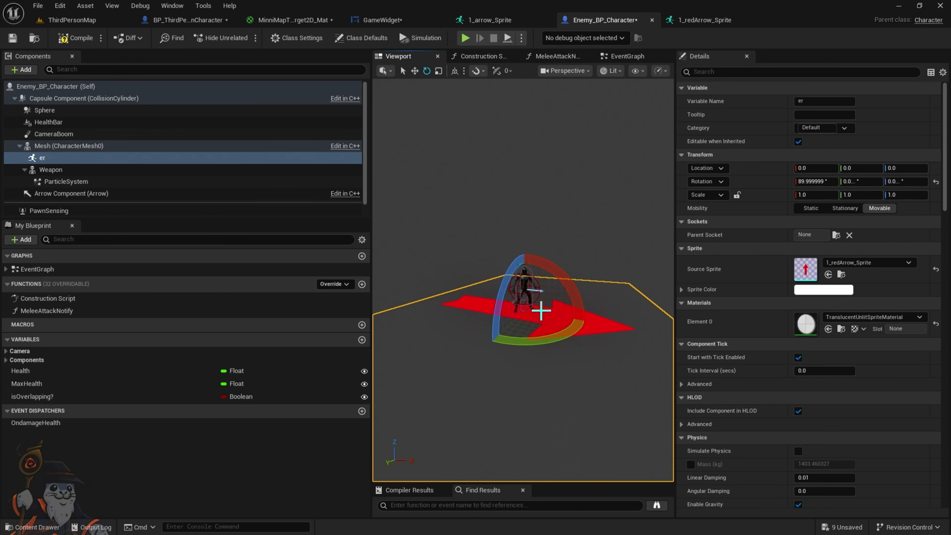
drag(530, 335, 537, 219)
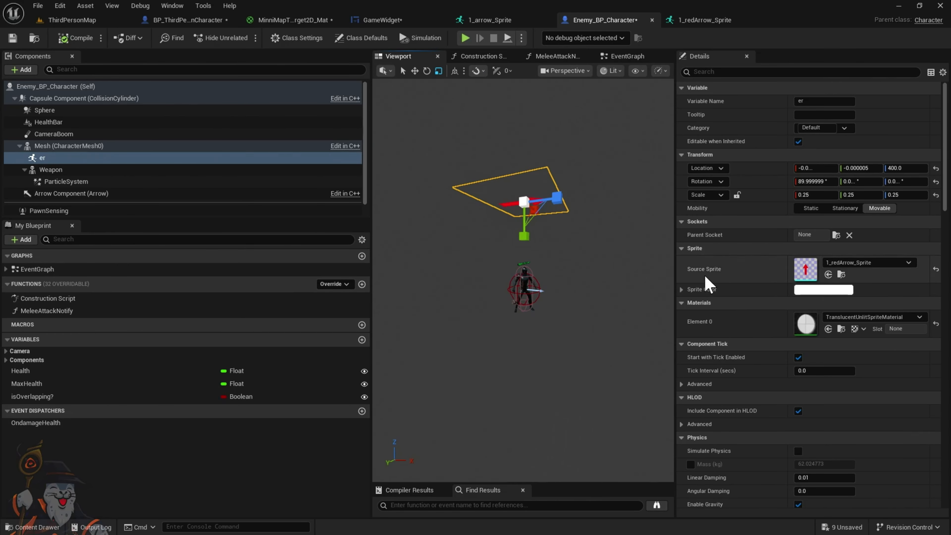
- Enable Owner No See on the er sprite and filter the enemy Mesh's properties for scene settings
click(730, 72)
text(no see)
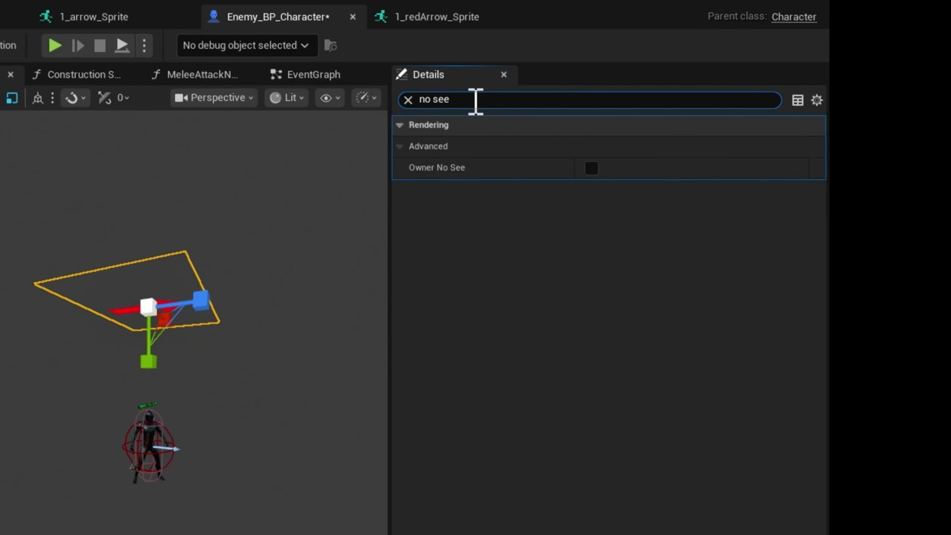
click(595, 168)
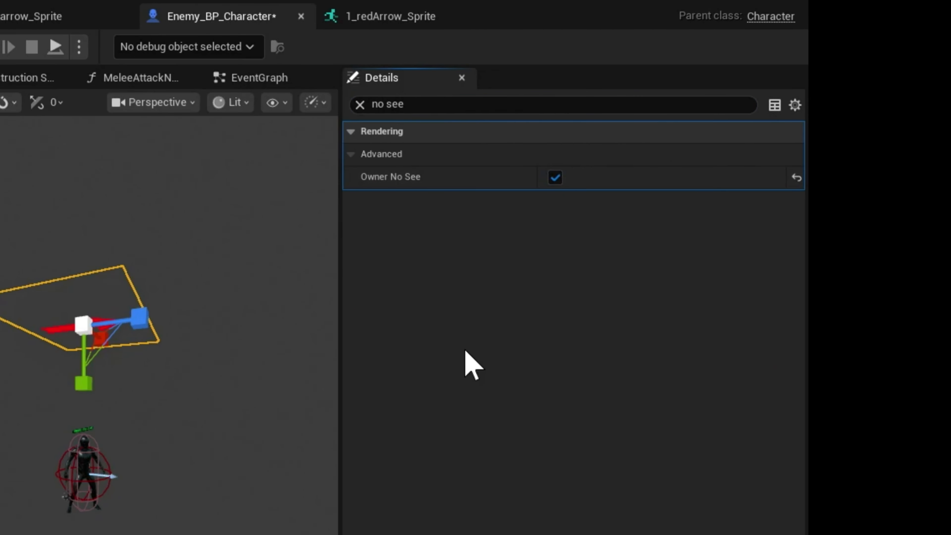
click(90, 455)
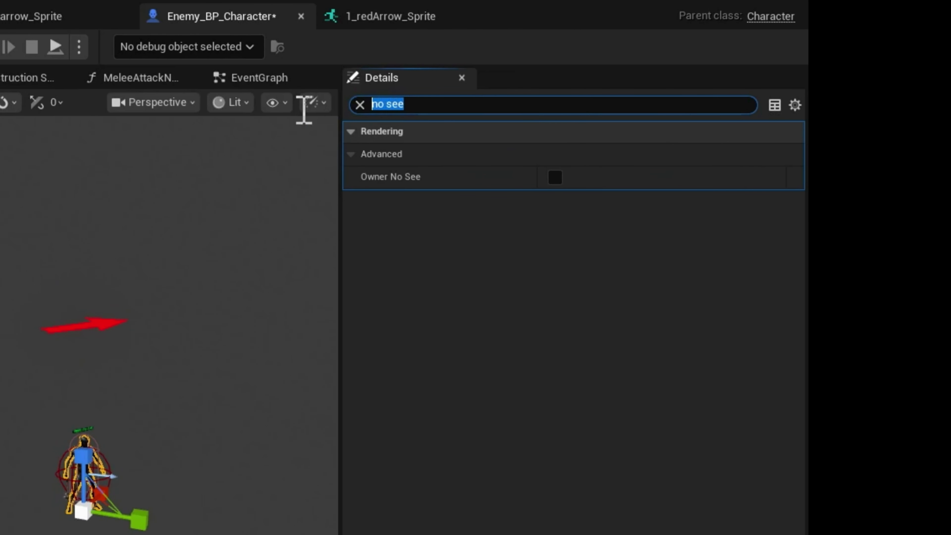
text(scene)
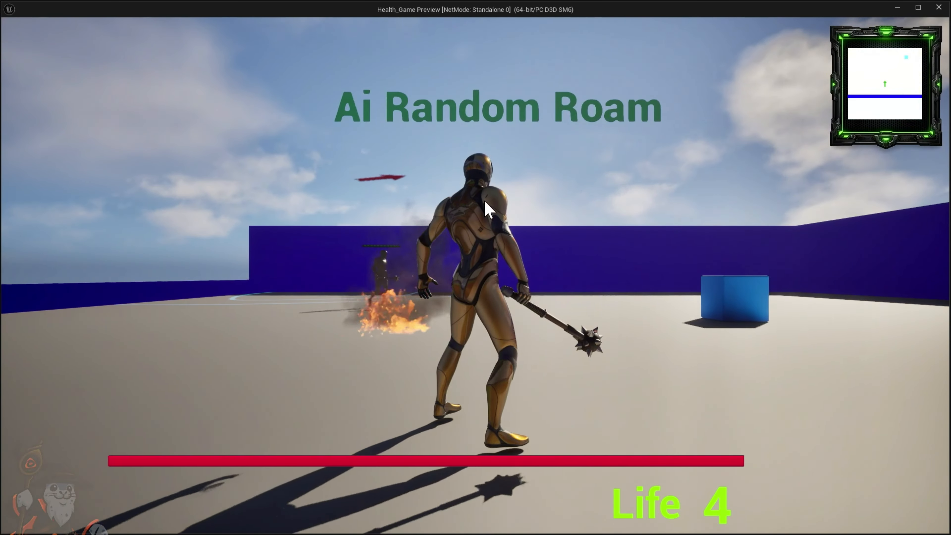
- Play-test the level, running and jumping around the enemy, to check its red arrow in the world and on the minimap
click(485, 202)
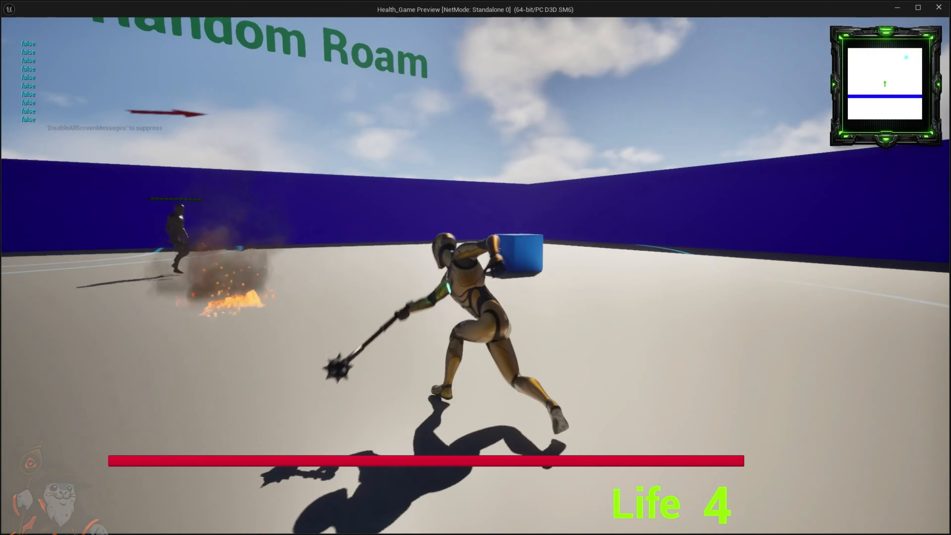
key(w)
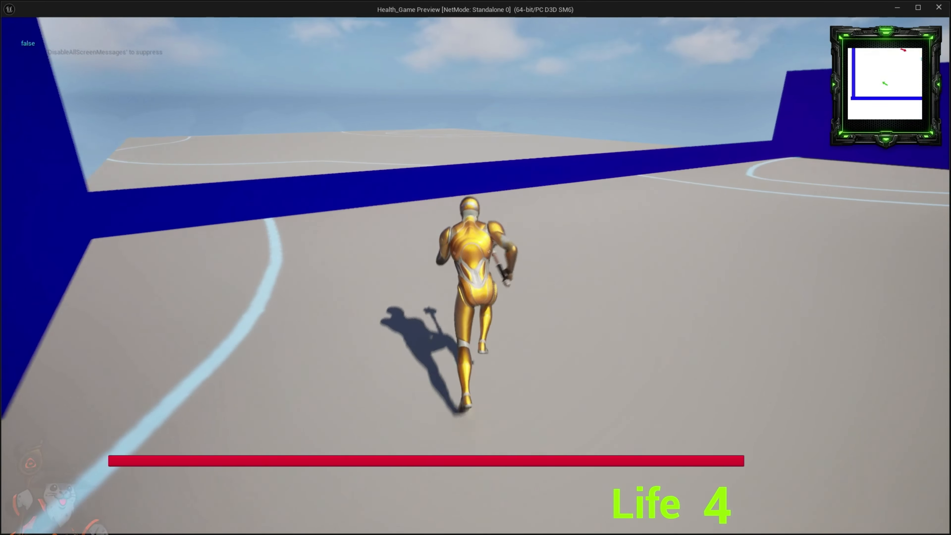
key(s)
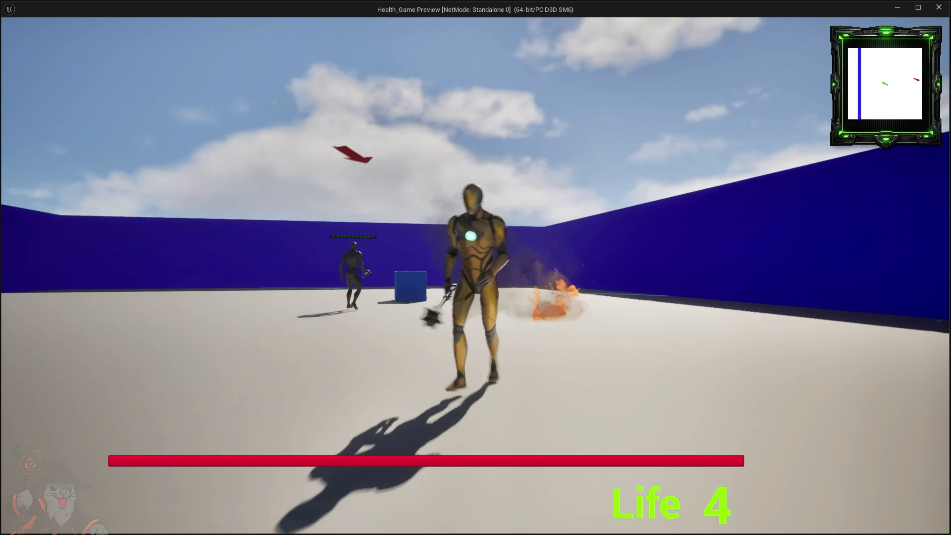
key(a)
key(w)
key(space)
key(s)
key(d)
key(space)
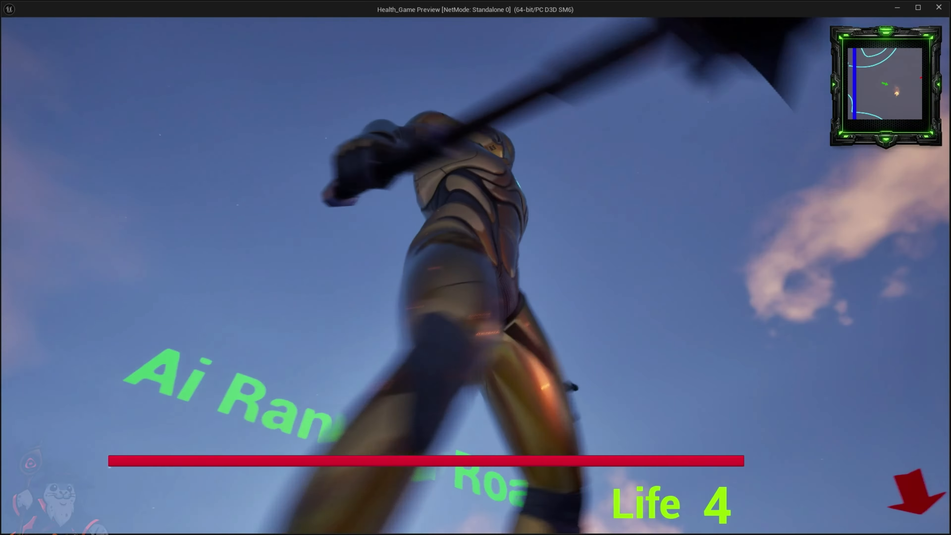
key(w)
key(a)
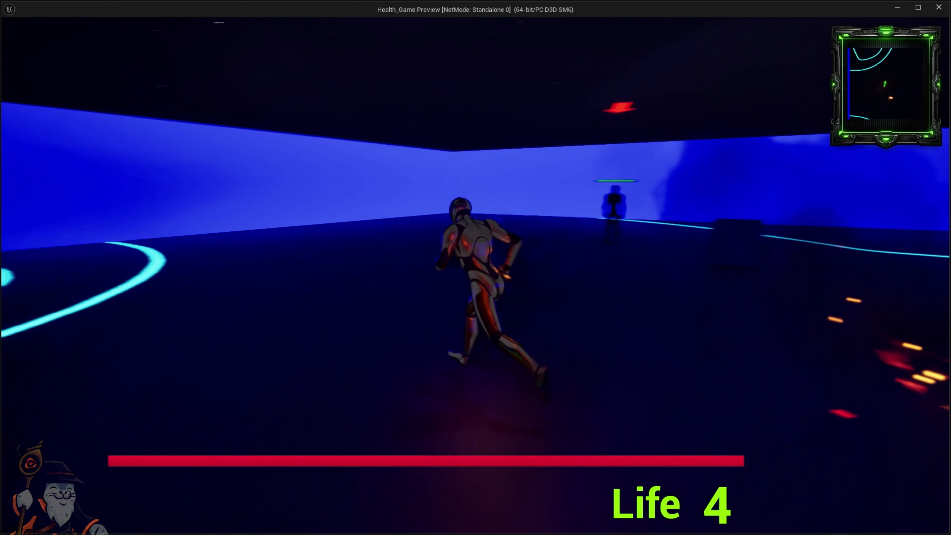
key(w)
key(a)
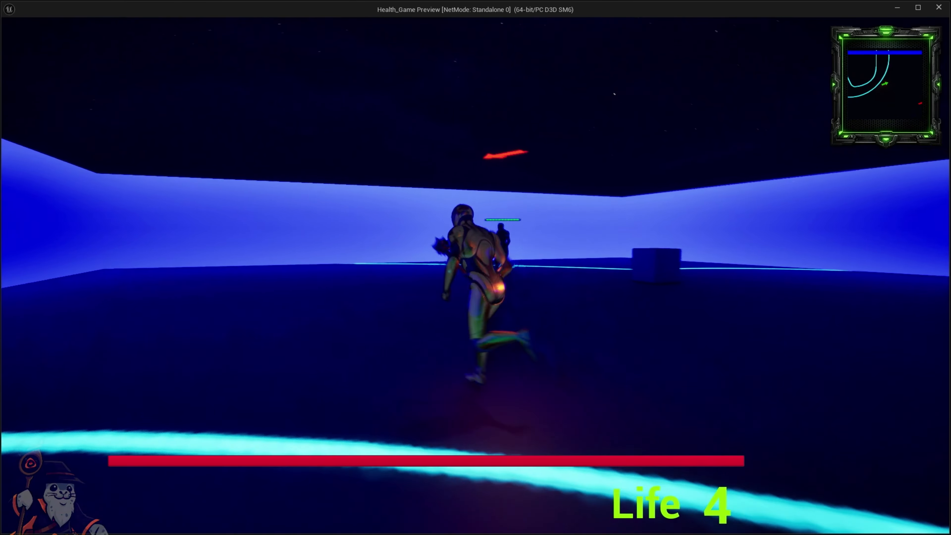
key(w)
key(w)
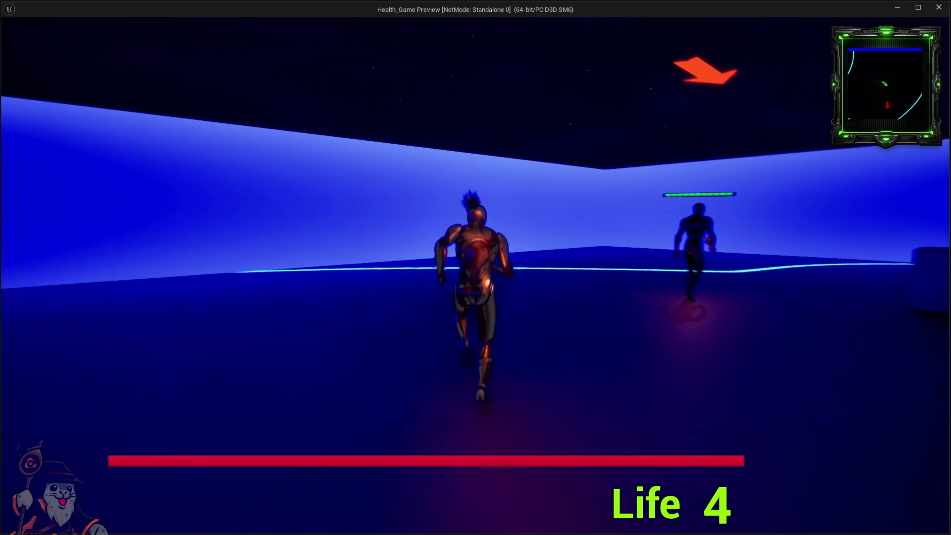
key(w)
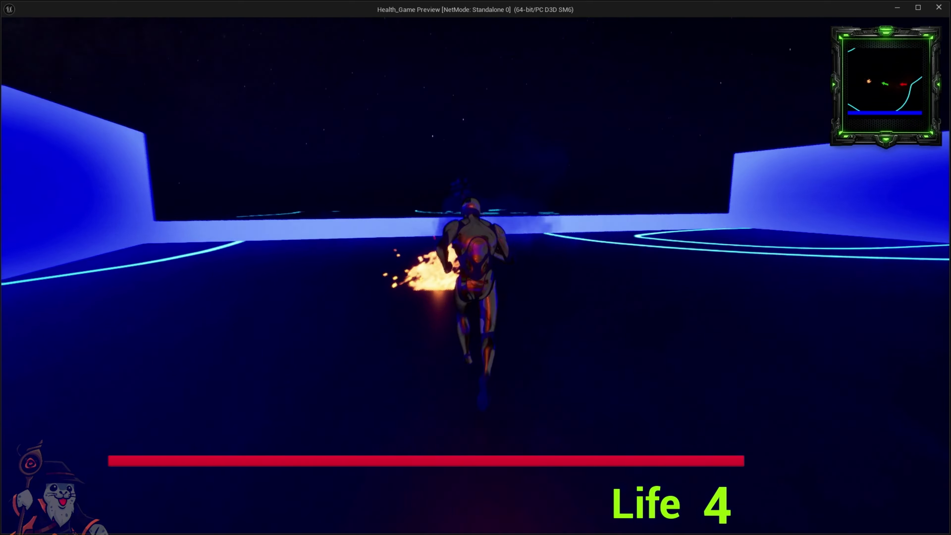
key(w)
key(space)
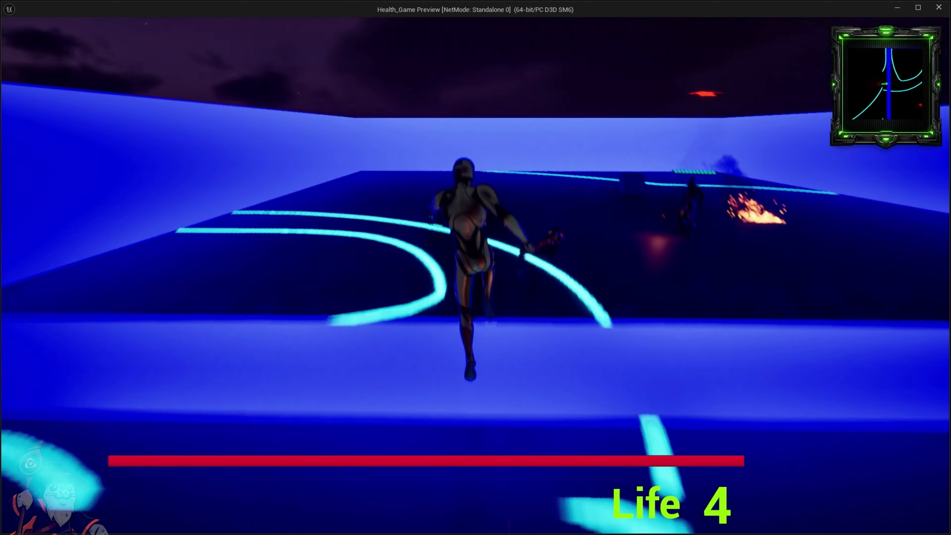
key(w)
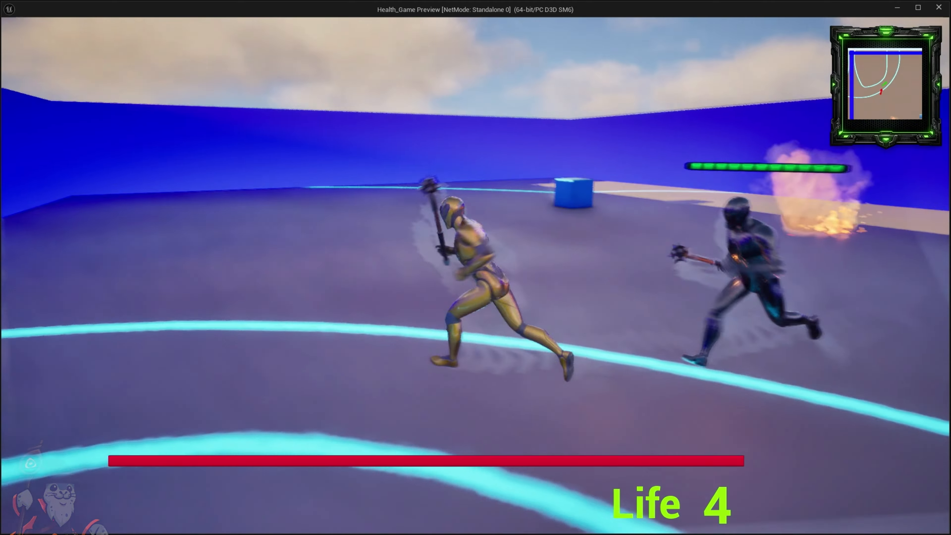
key(w)
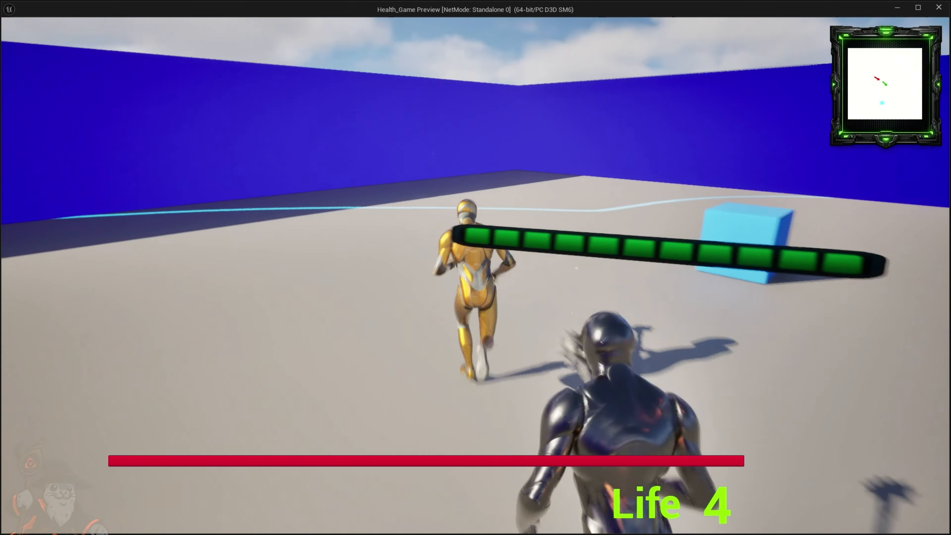
key(w)
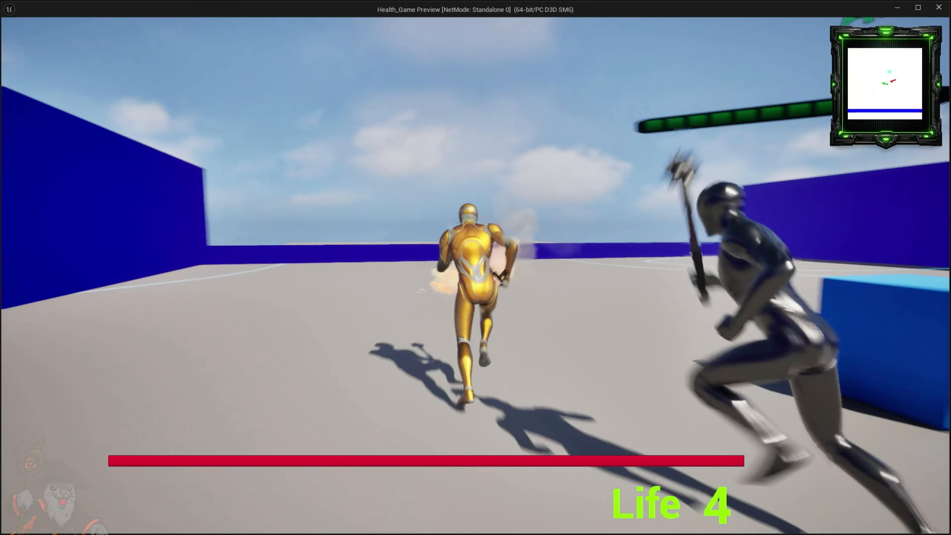
key(w)
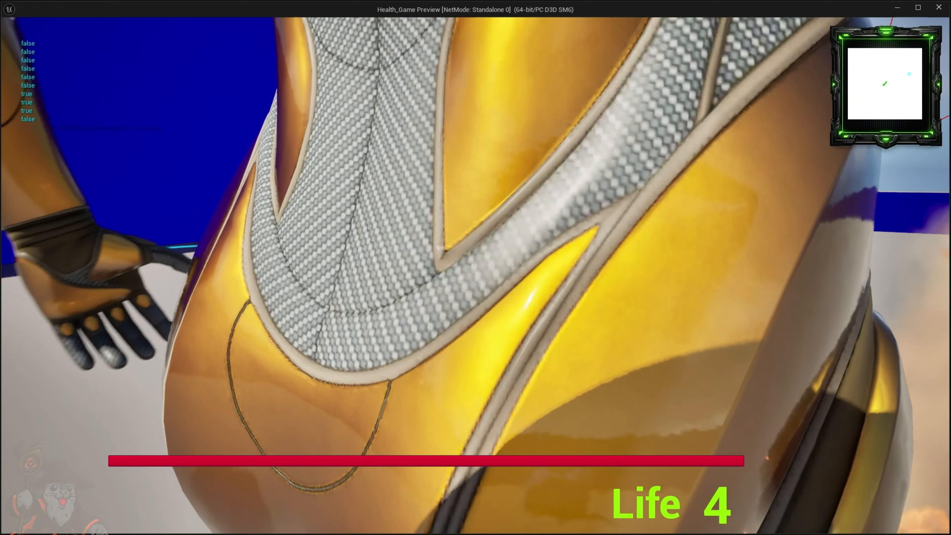
key(space)
key(w)
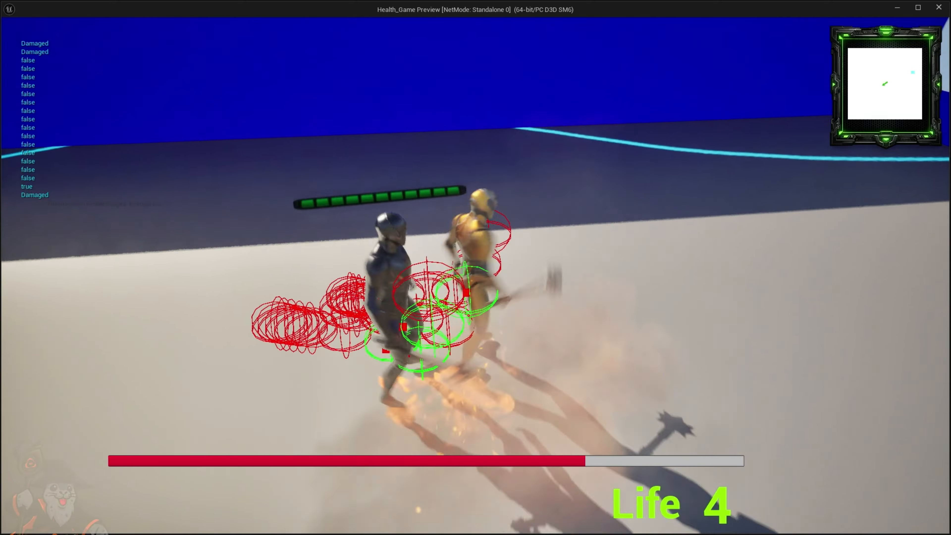
key(w)
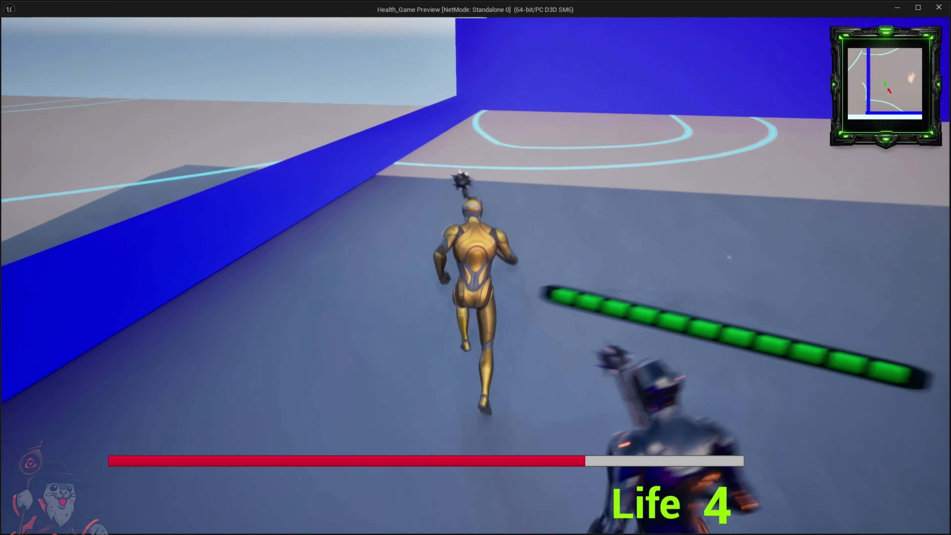
key(w)
key(space)
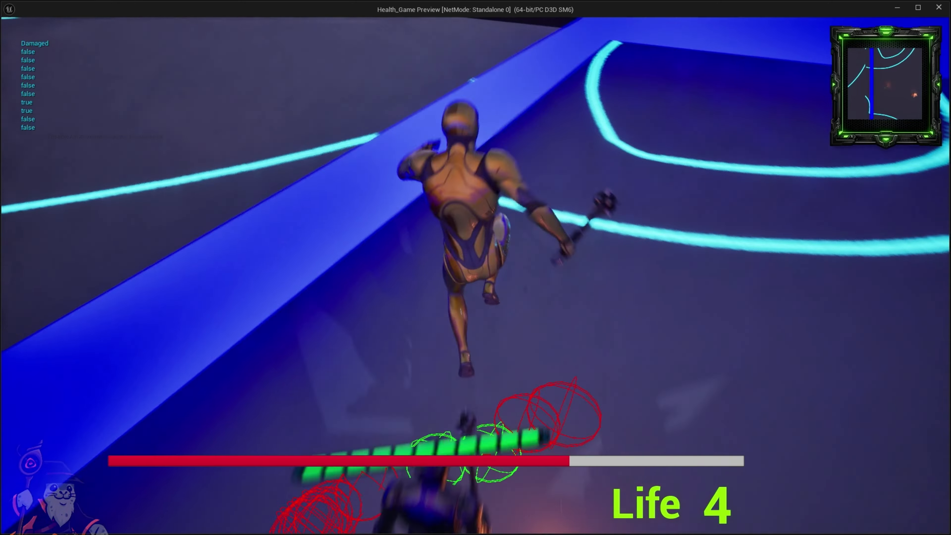
key(w)
key(space)
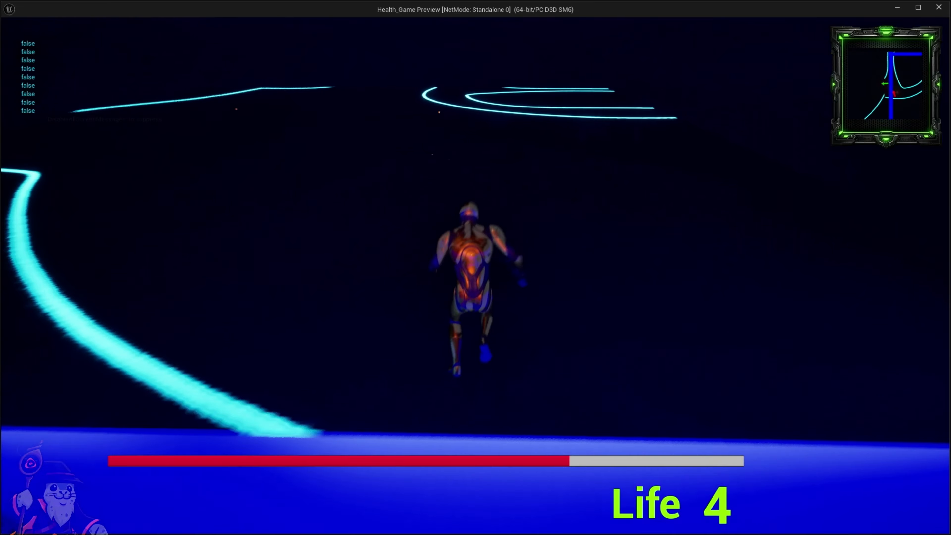
key(shift+F1)
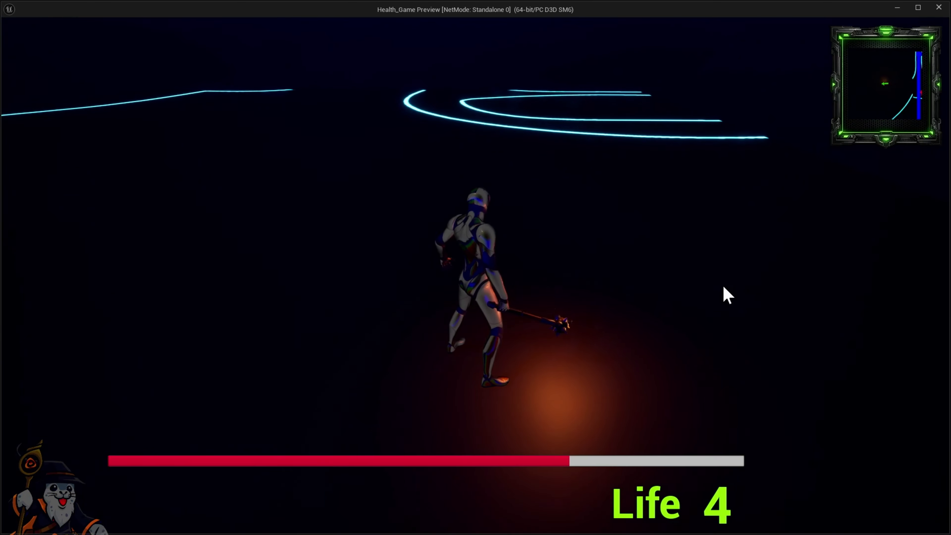
key(Escape)
- Select the er sprite above the enemy, review its Owner No See setting, and clear the property filter
click(530, 202)
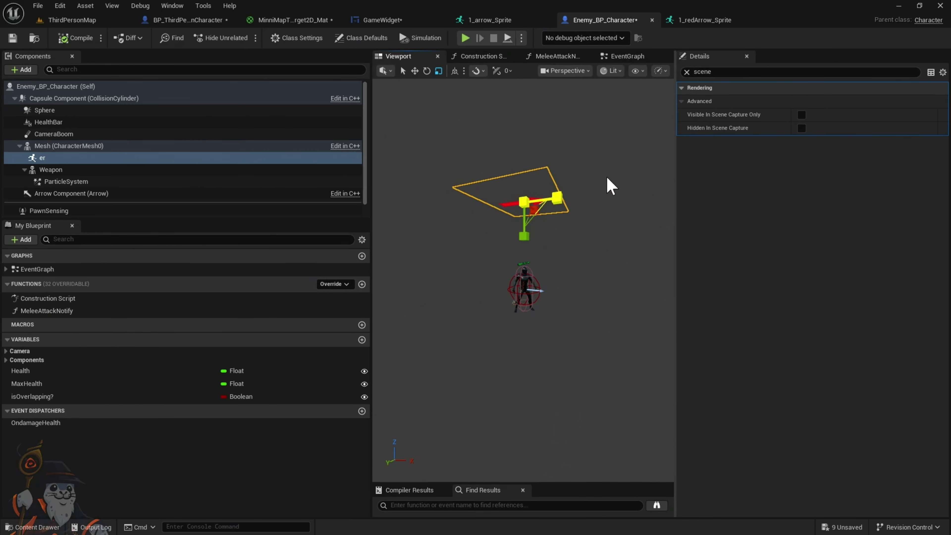
text(no see)
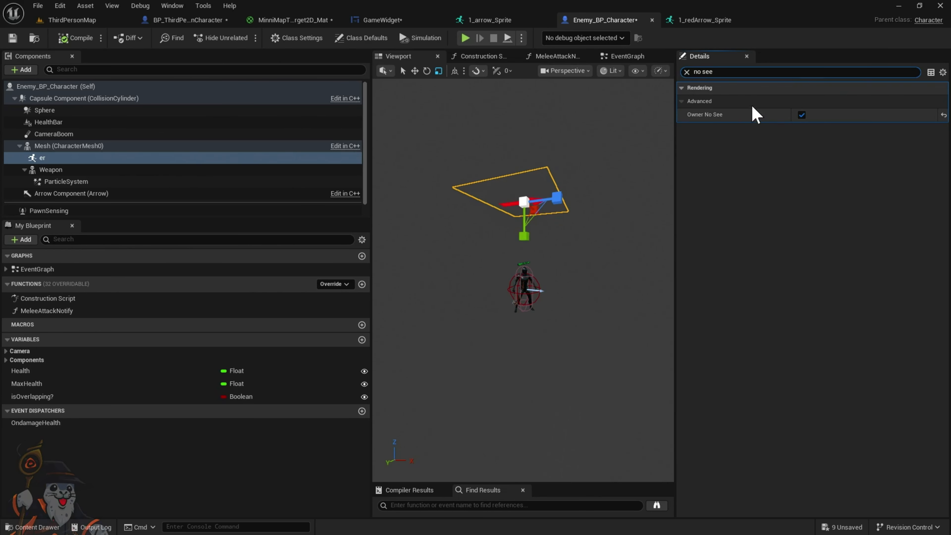
click(687, 71)
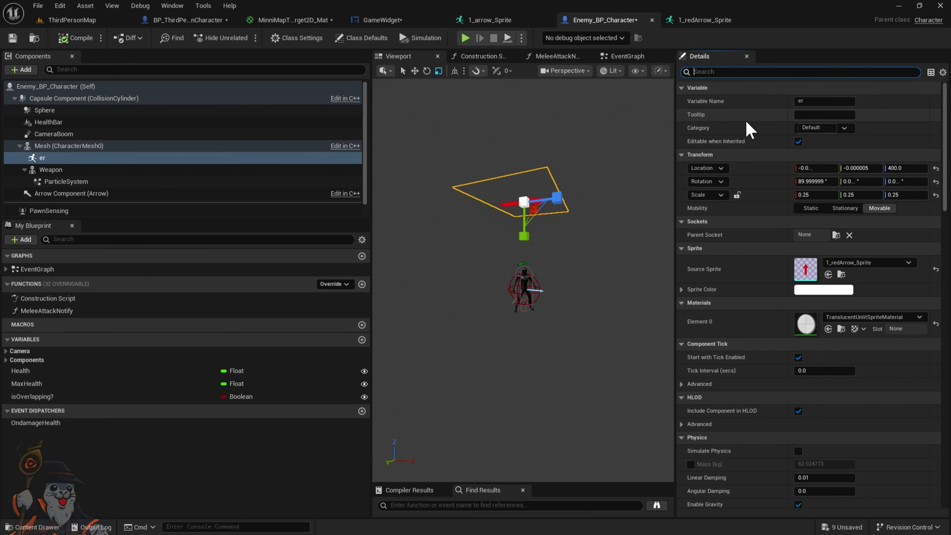
- Turn off Hidden in Game and enable Visible In Scene Capture Only in the er sprite's rendering settings
text(render)
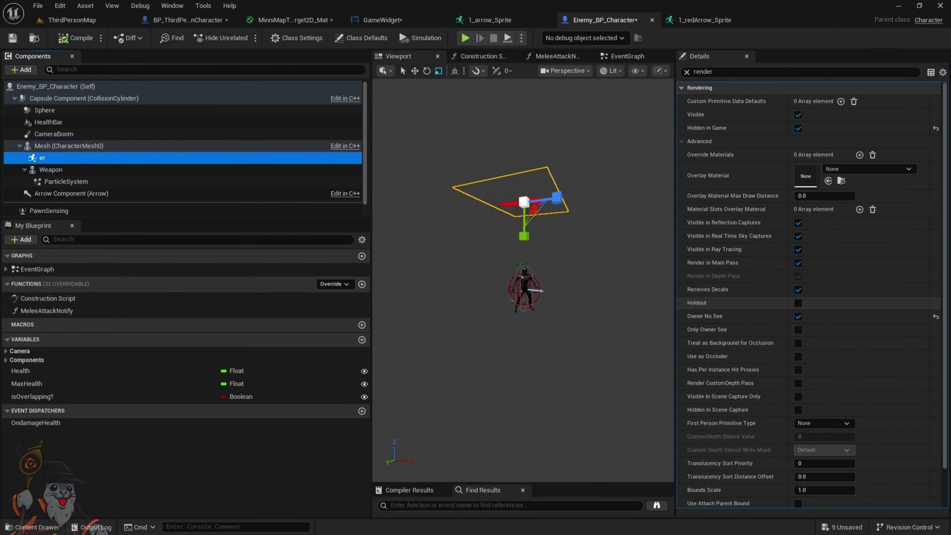
click(799, 128)
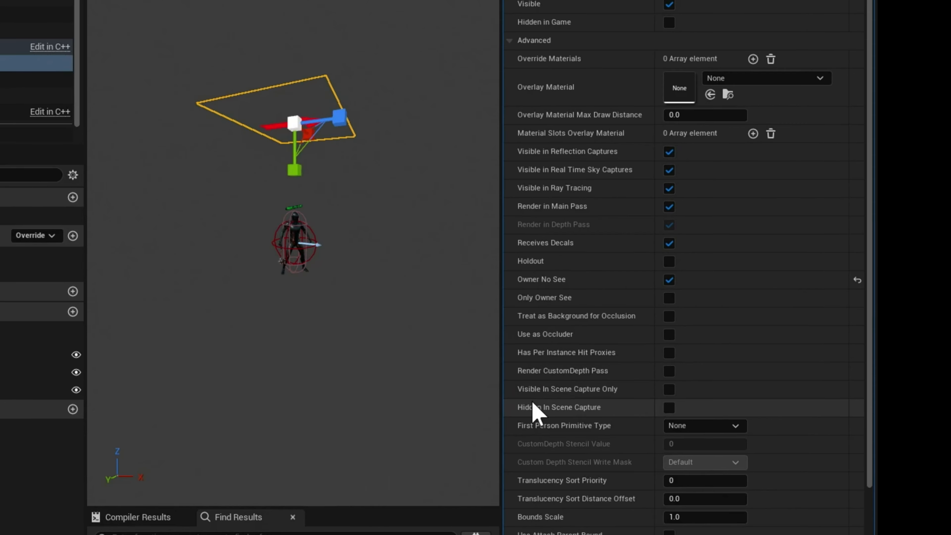
click(608, 386)
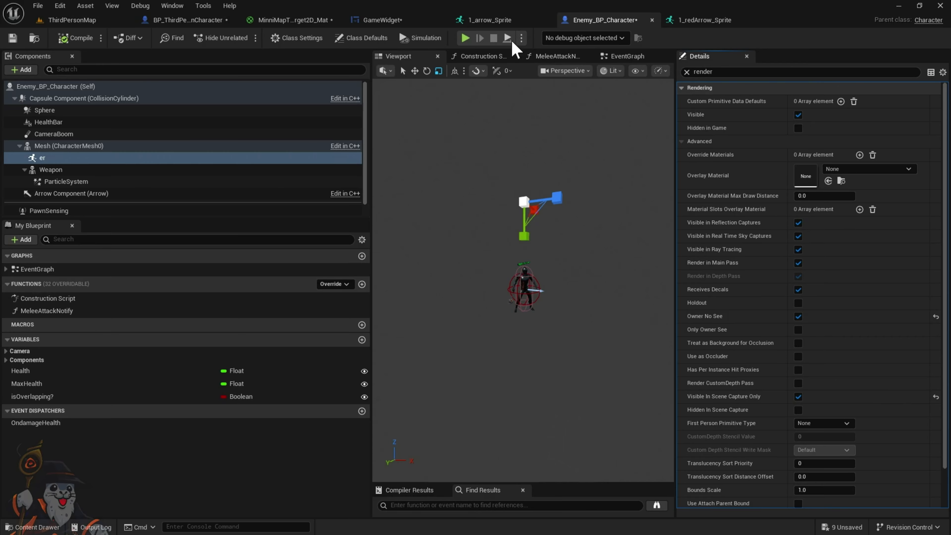
- Play-test the level again, toggling the minimap, to check that the enemy arrow shows only there
click(463, 37)
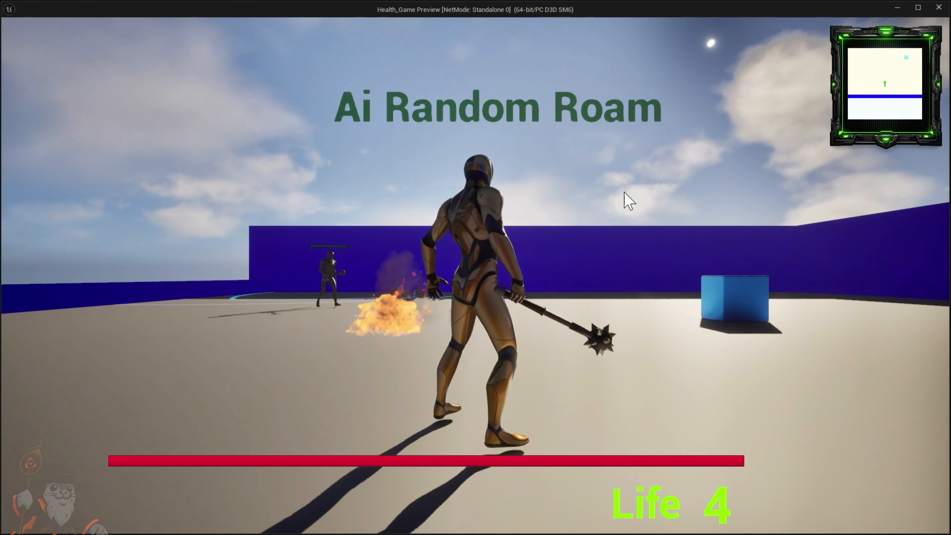
key(w)
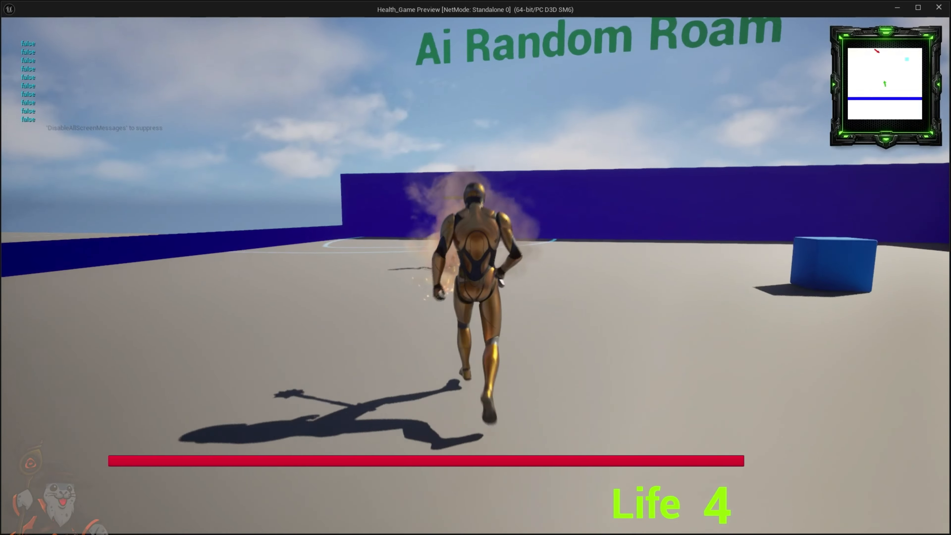
key(space)
key(space)
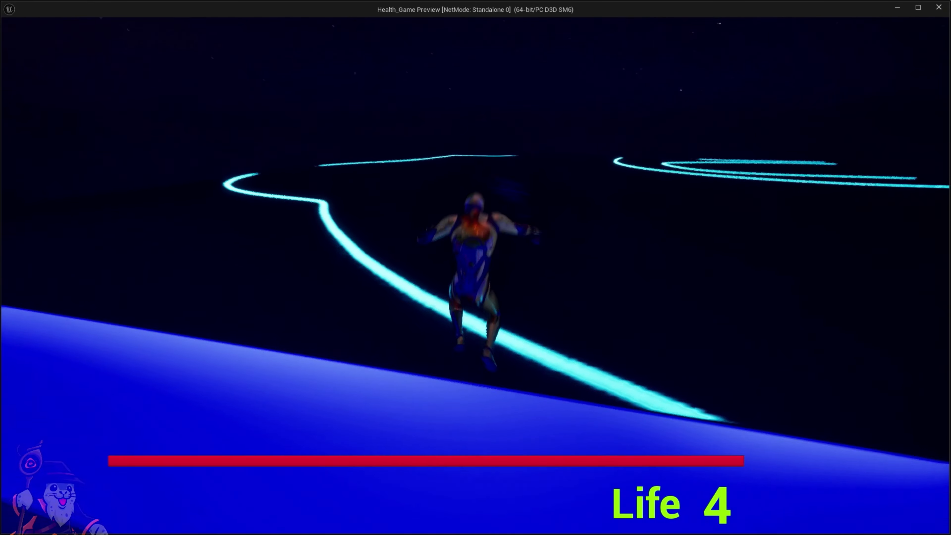
key(m)
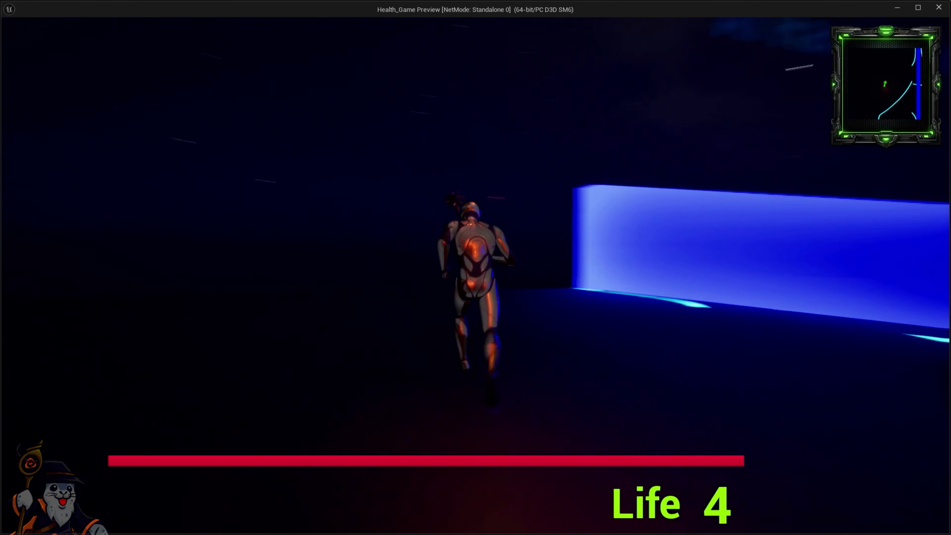
key(space)
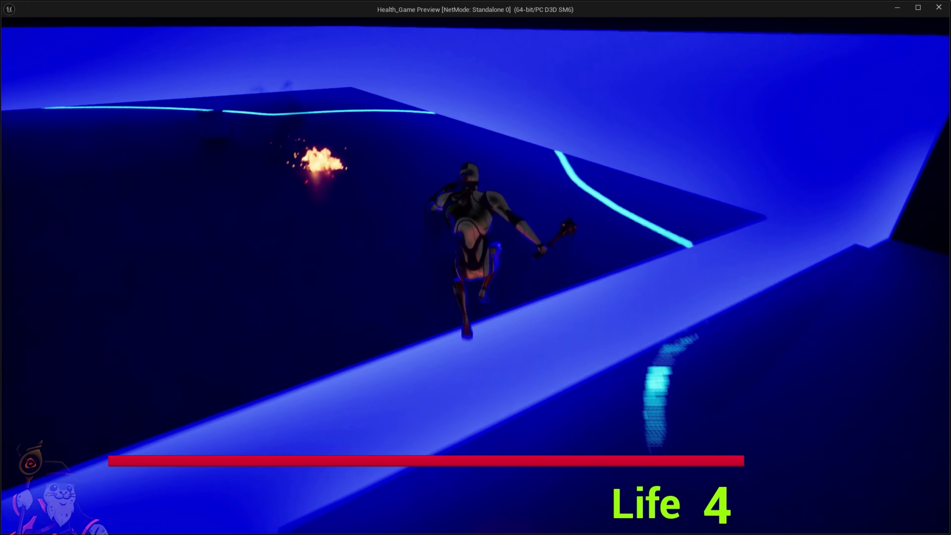